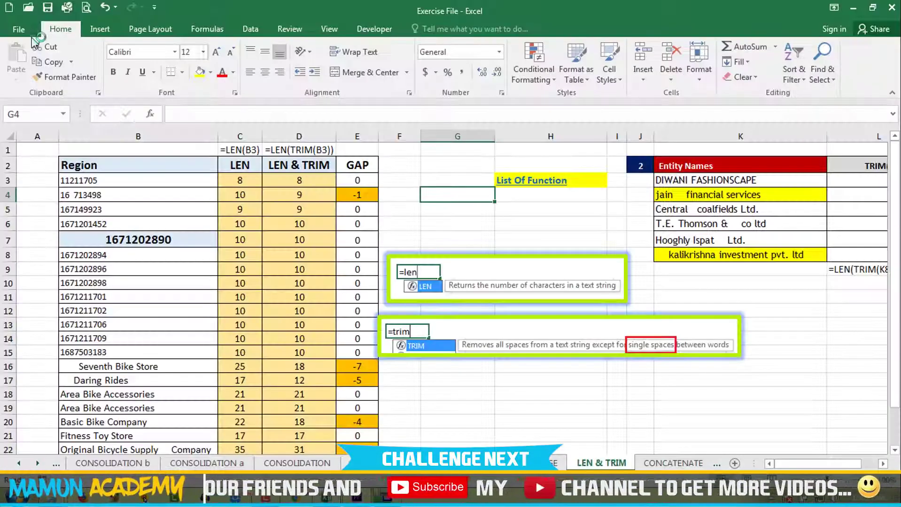
# Browse the file info view, Quick Access Toolbar list and Insert commands, then return to Home.
pyautogui.click(18, 29)
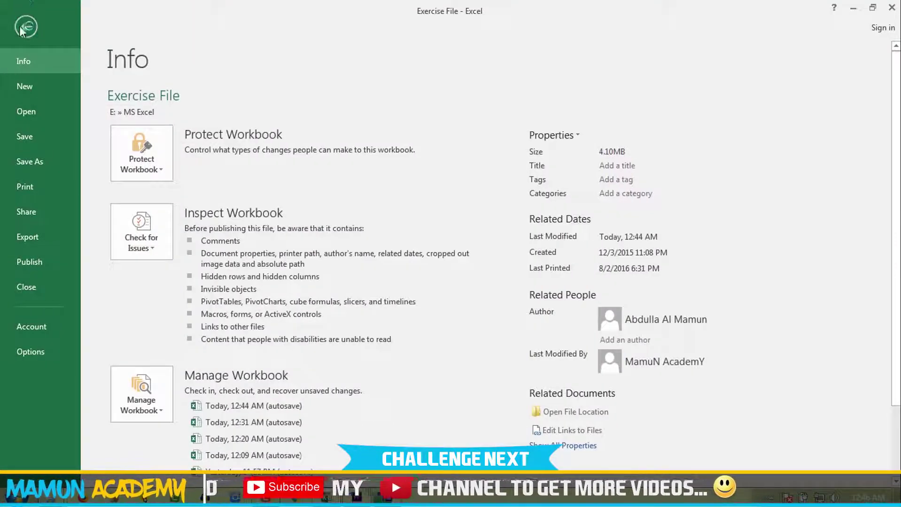
pyautogui.click(25, 27)
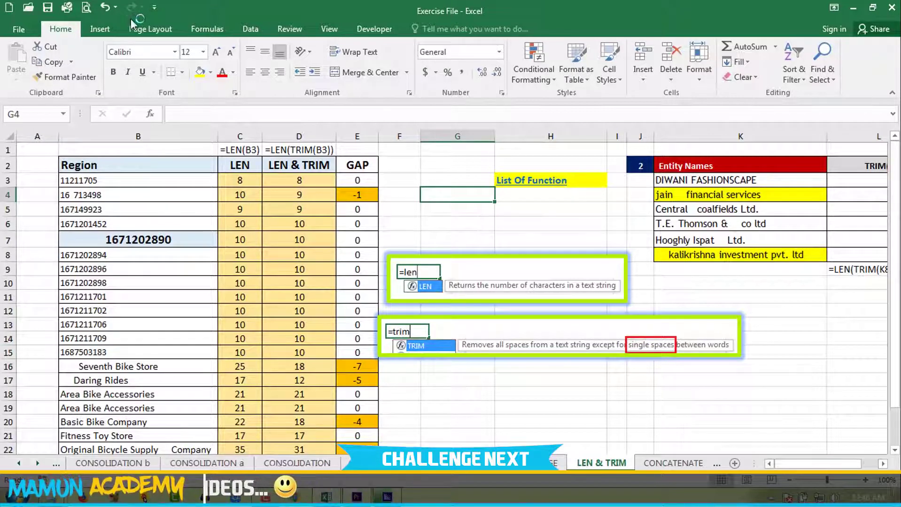
pyautogui.click(155, 8)
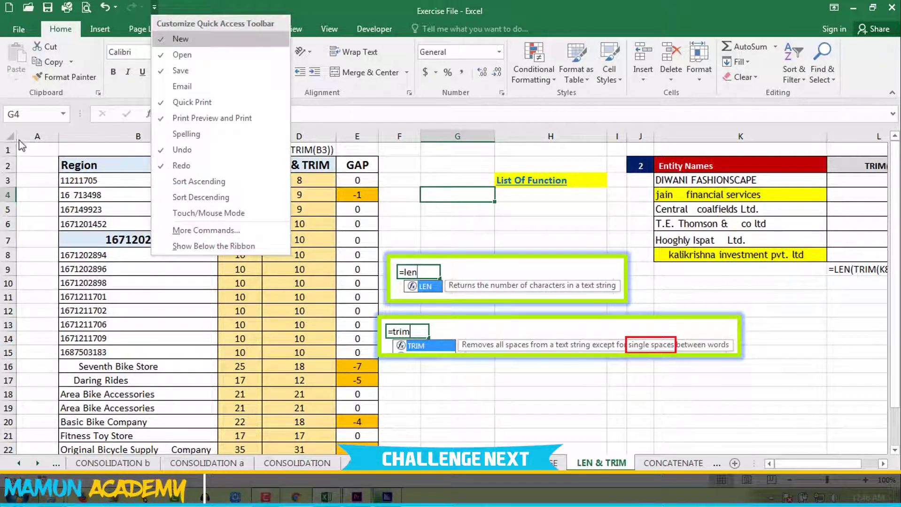
pyautogui.click(141, 5)
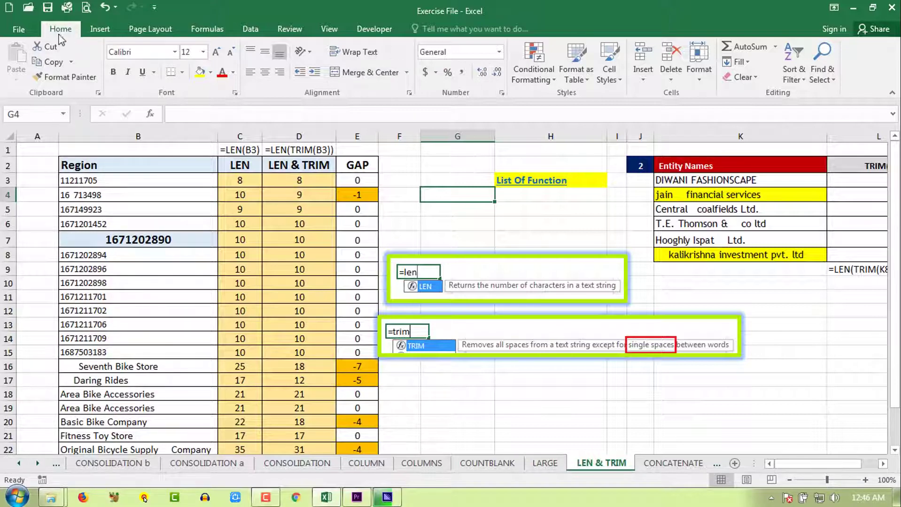
pyautogui.click(100, 29)
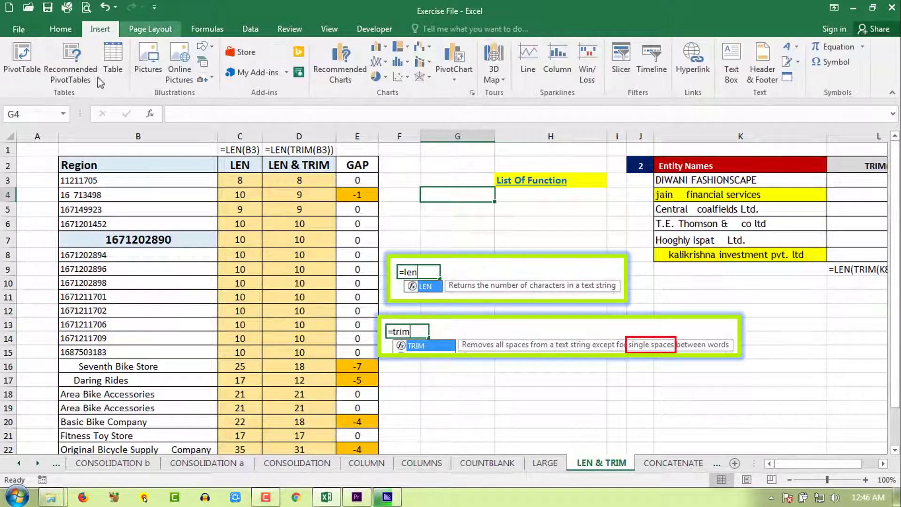
pyautogui.click(61, 29)
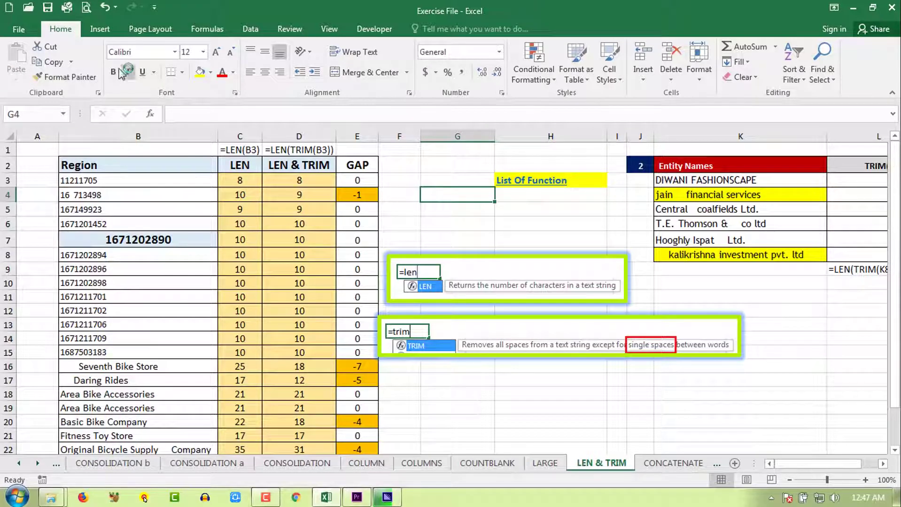
# Cancel a stray format copy and inspect cells D6, B3, B2 and B9.
pyautogui.click(85, 77)
pyautogui.press('Escape')
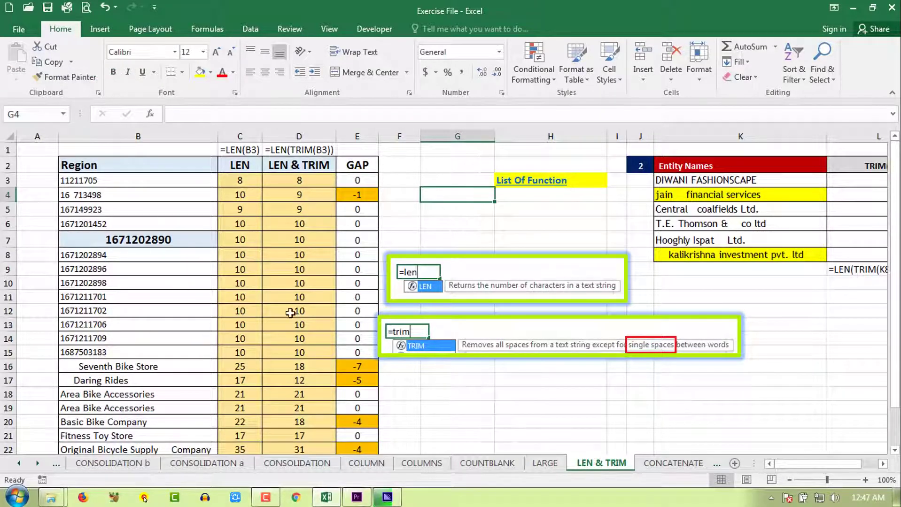
pyautogui.click(297, 224)
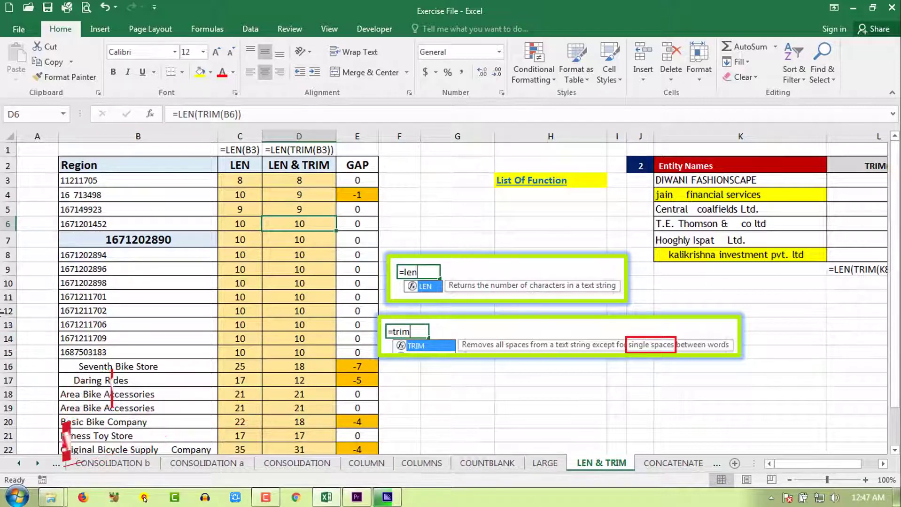
pyautogui.click(167, 182)
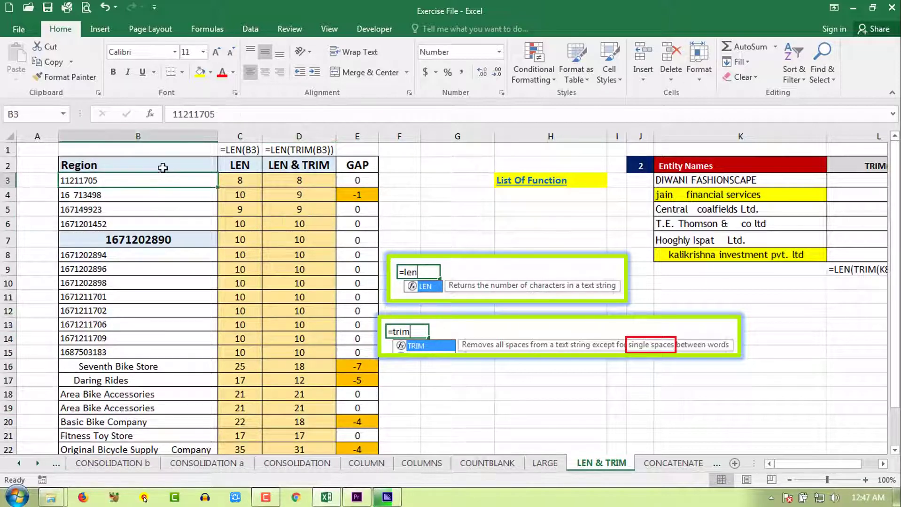
pyautogui.click(104, 162)
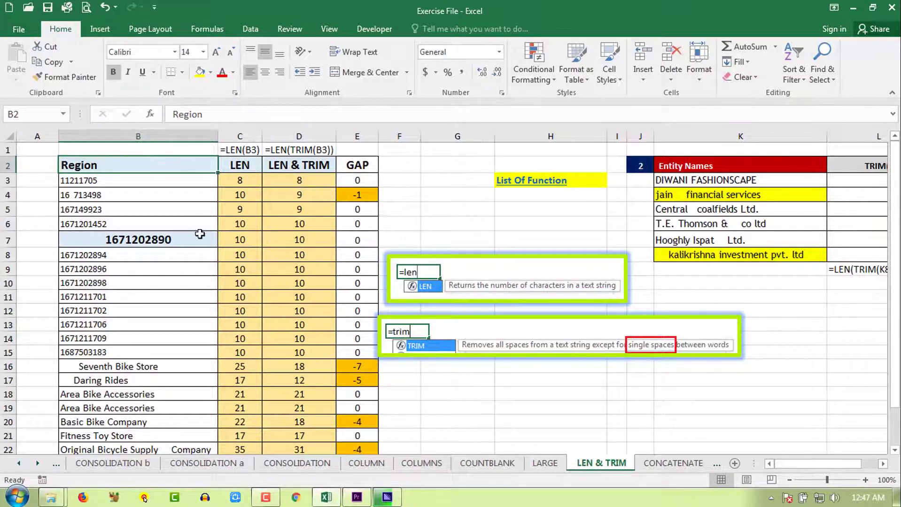
pyautogui.click(168, 273)
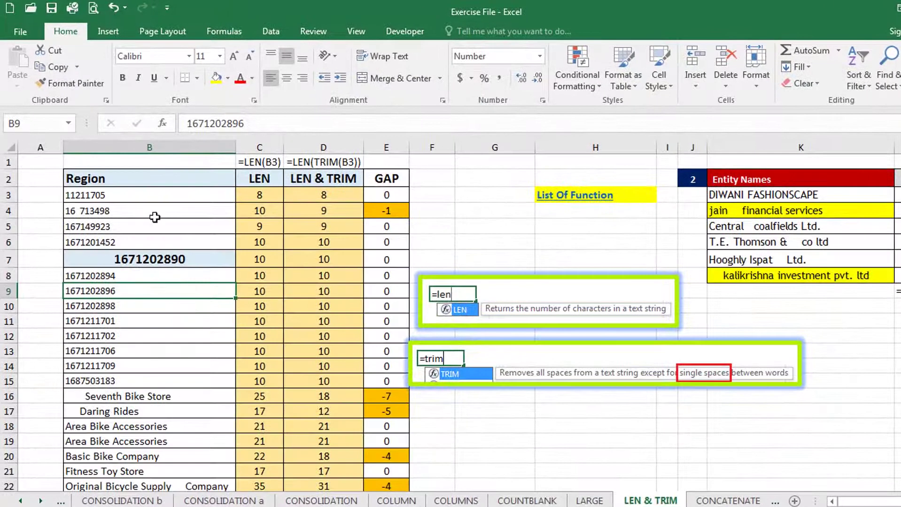
pyautogui.click(98, 178)
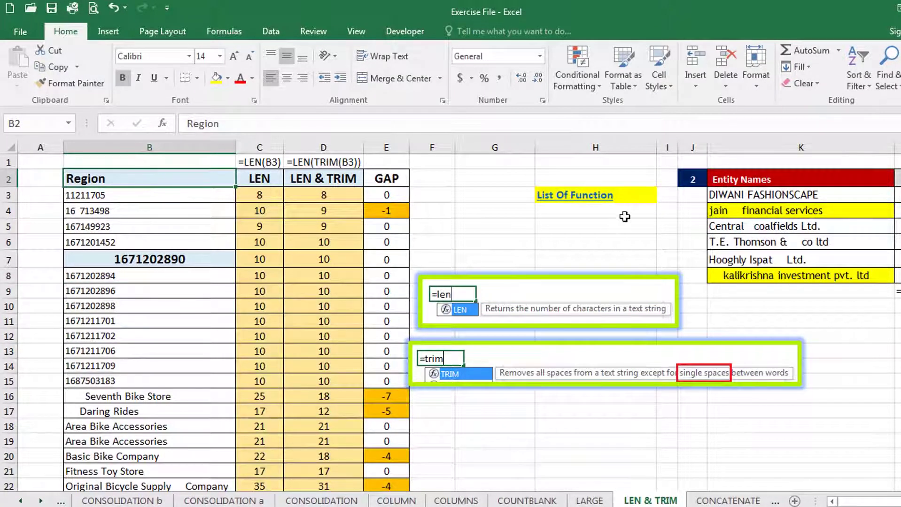
# Paint H3's yellow underlined List Of Function style onto Region in B2, then pick up K2's header format.
pyautogui.click(636, 197)
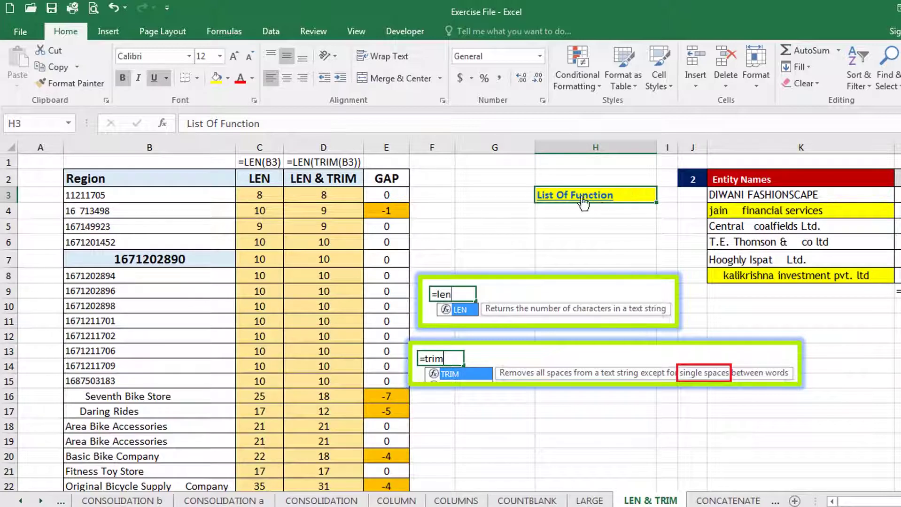
pyautogui.click(136, 180)
pyautogui.click(620, 197)
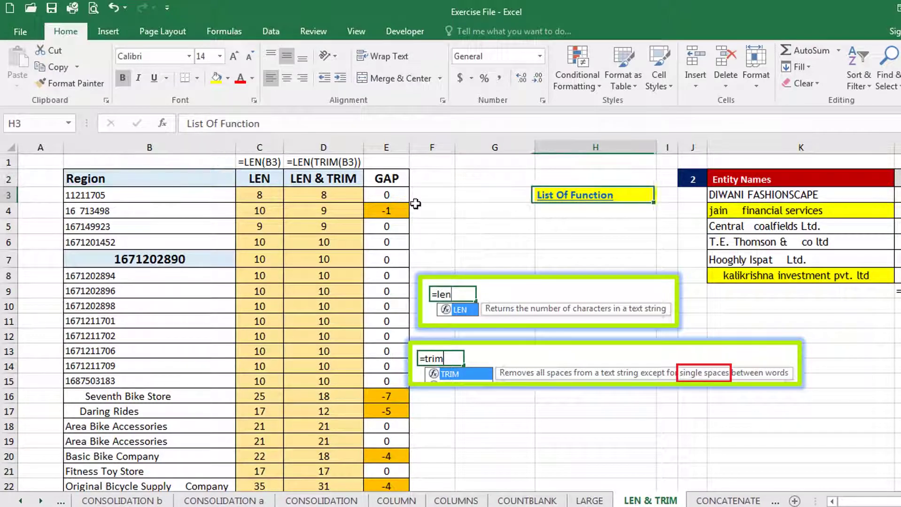
pyautogui.click(622, 243)
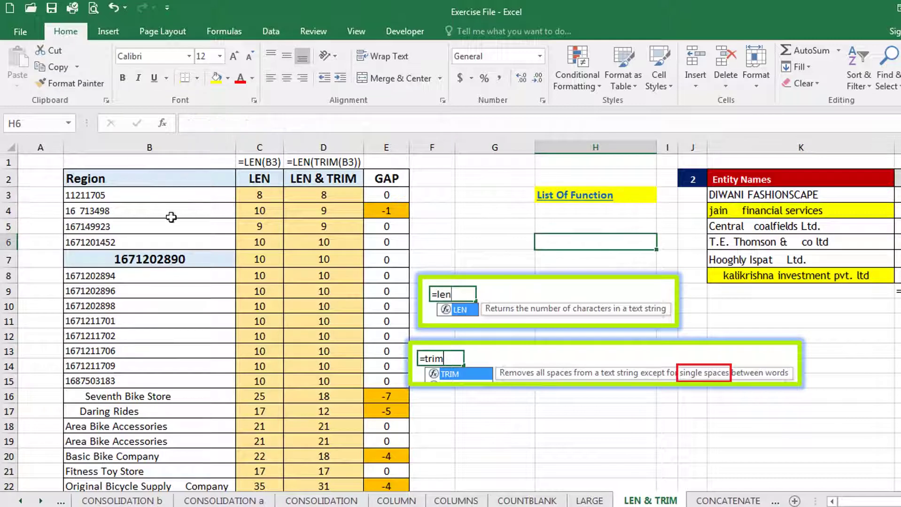
pyautogui.click(634, 196)
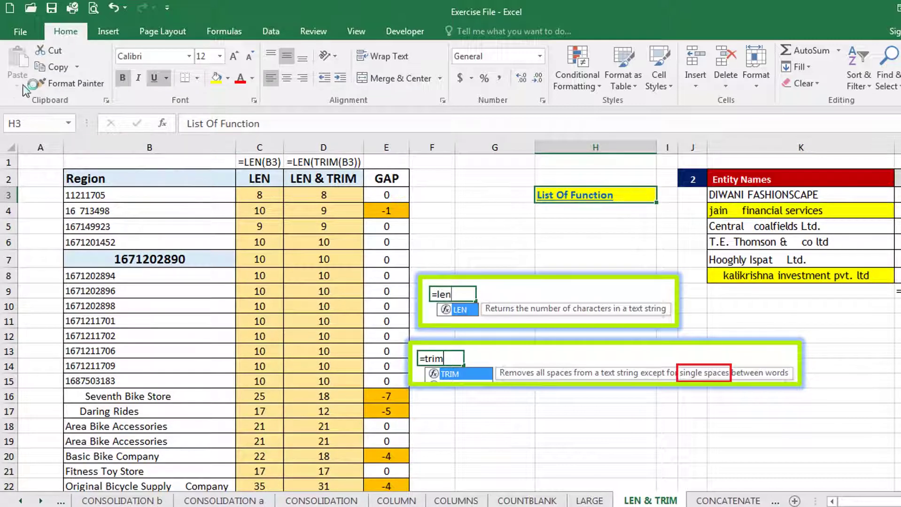
pyautogui.click(58, 83)
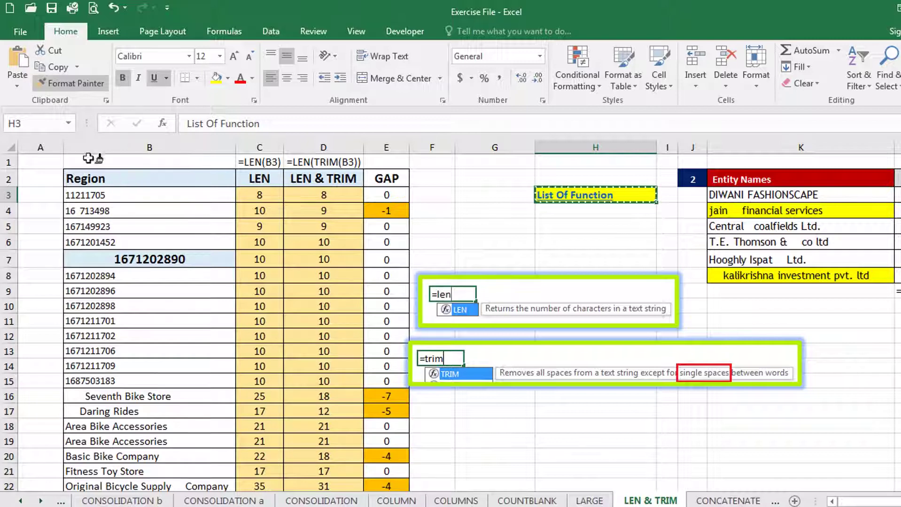
pyautogui.click(128, 178)
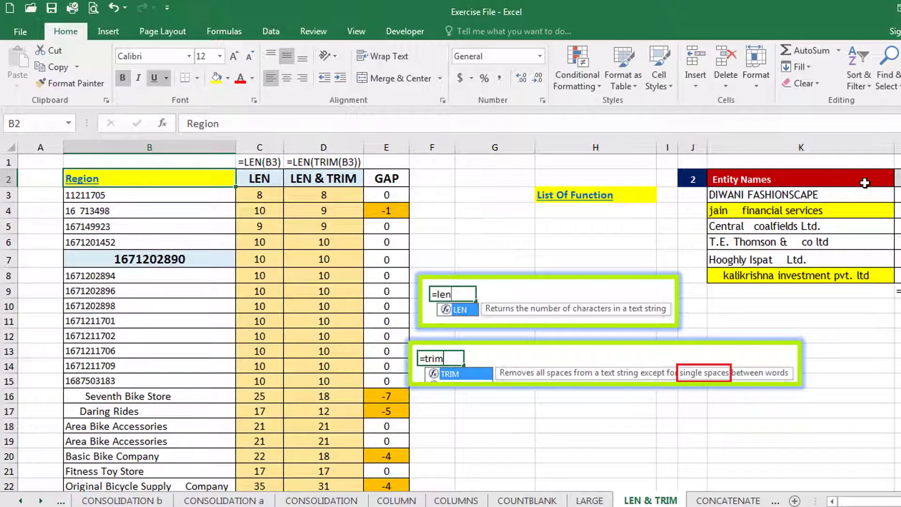
pyautogui.click(846, 182)
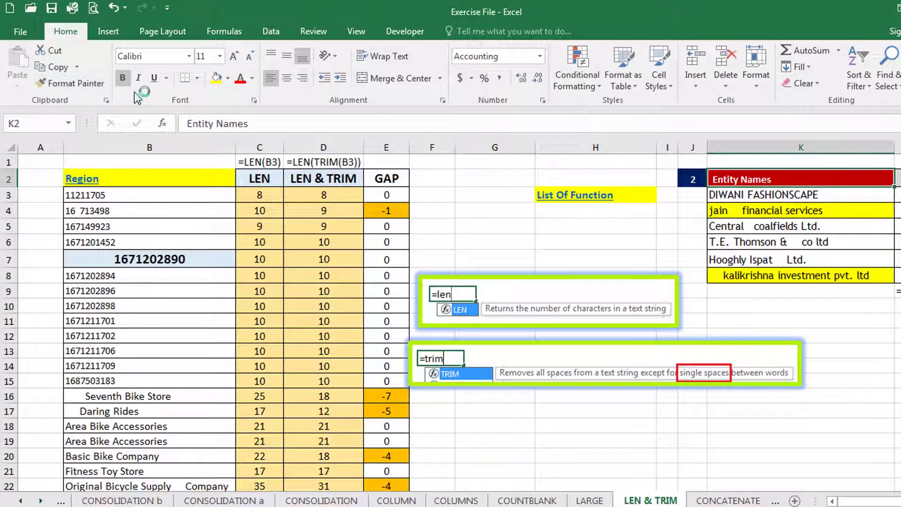
pyautogui.click(91, 85)
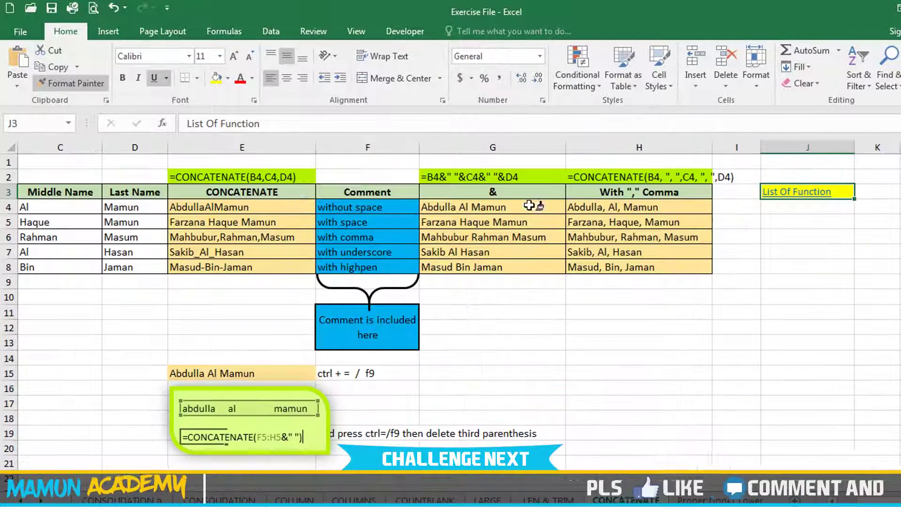
# On the CONCATENATE sheet, paint the red Entity Names style onto Middle Name in C3 and widen column C.
pyautogui.hotkey('ctrl', 'pagedown')
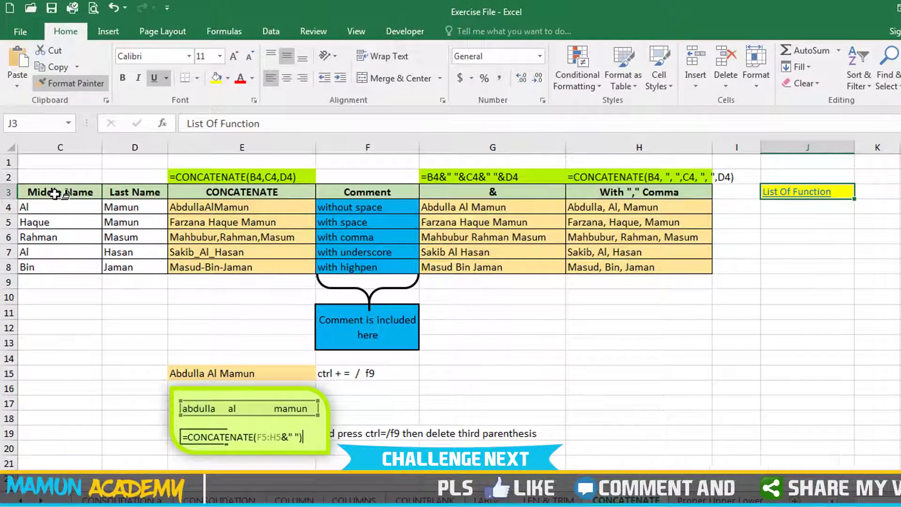
pyautogui.click(54, 192)
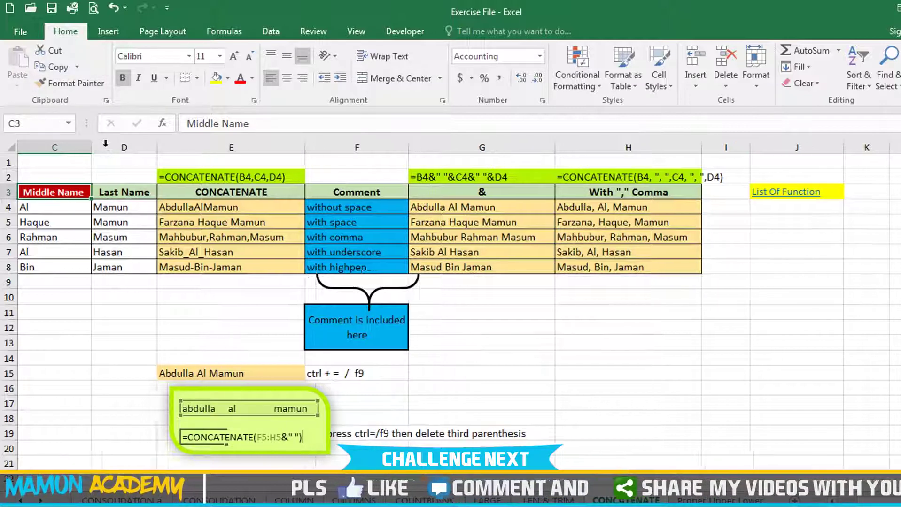
pyautogui.moveTo(104, 140)
pyautogui.mouseDown()
pyautogui.moveTo(94, 141)
pyautogui.moveTo(116, 141)
pyautogui.mouseUp()
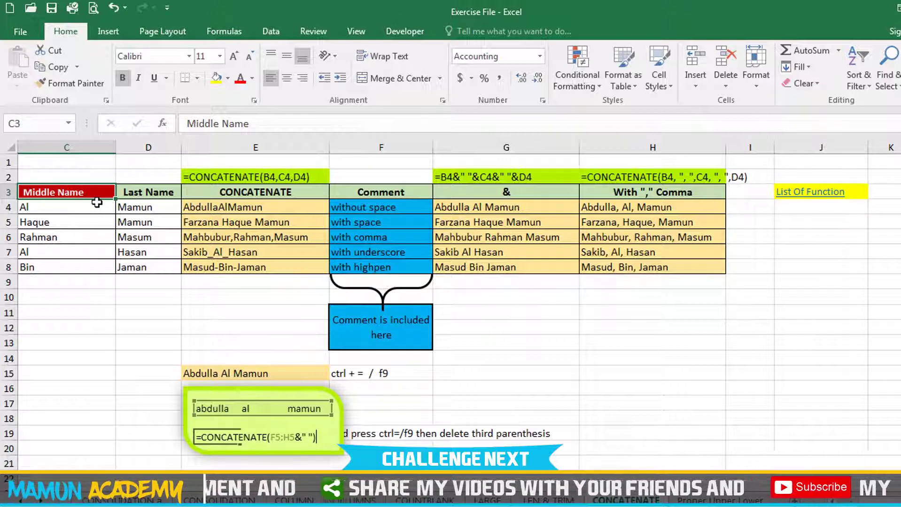
# Fill cell E7 with blue, then select the CONCATENATE column E3:E8.
pyautogui.click(244, 252)
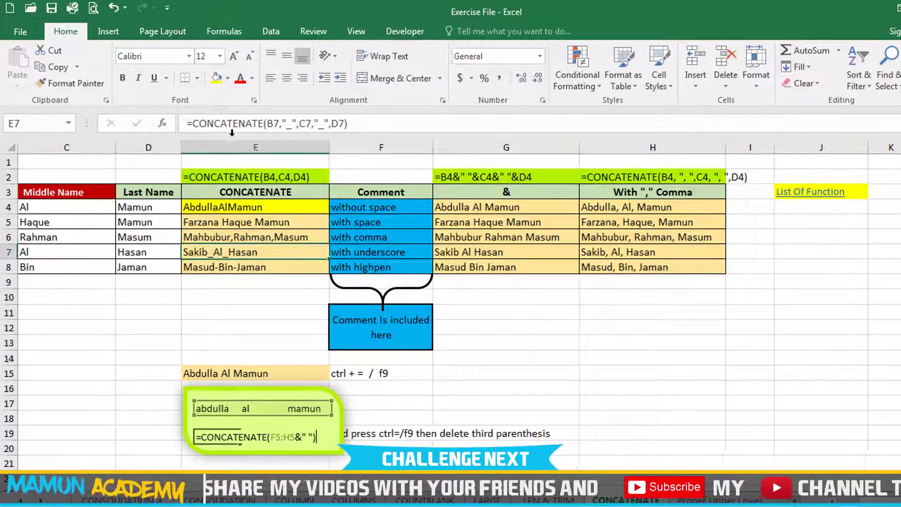
pyautogui.click(227, 78)
pyautogui.click(239, 224)
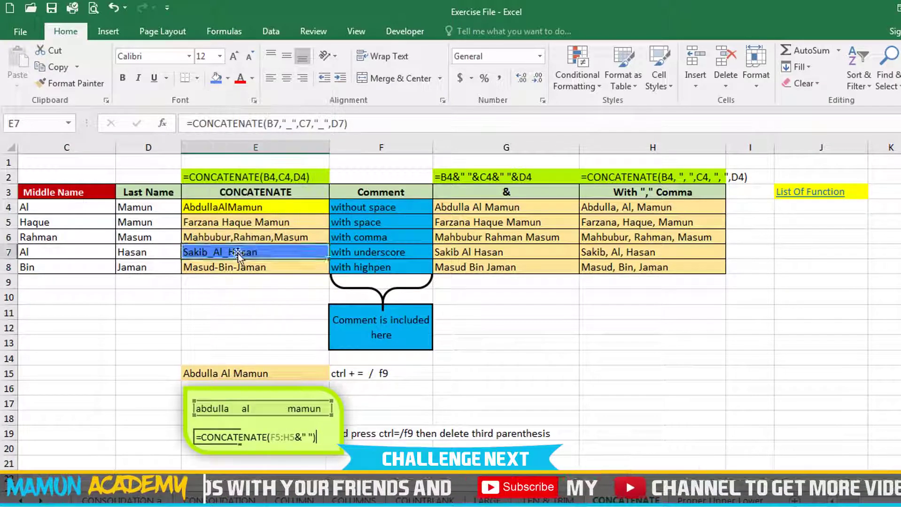
pyautogui.click(245, 297)
pyautogui.click(242, 190)
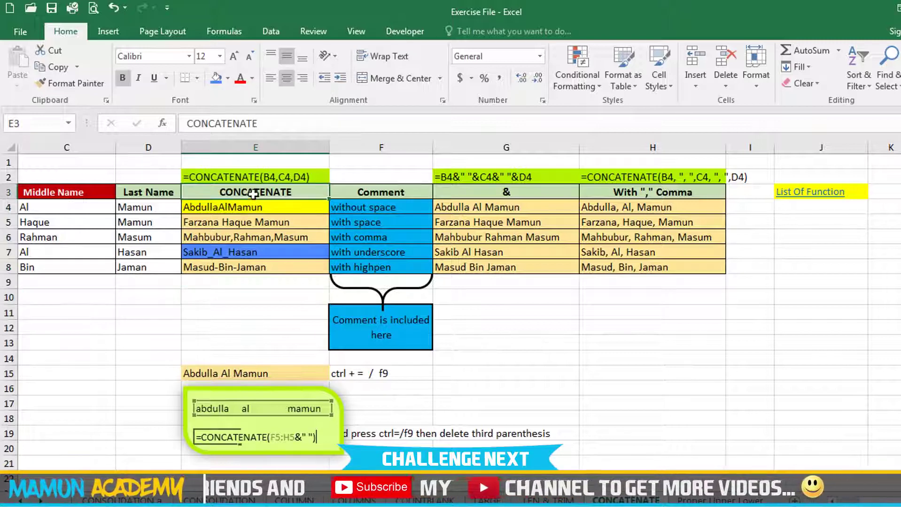
pyautogui.moveTo(226, 192); pyautogui.dragTo(235, 267)
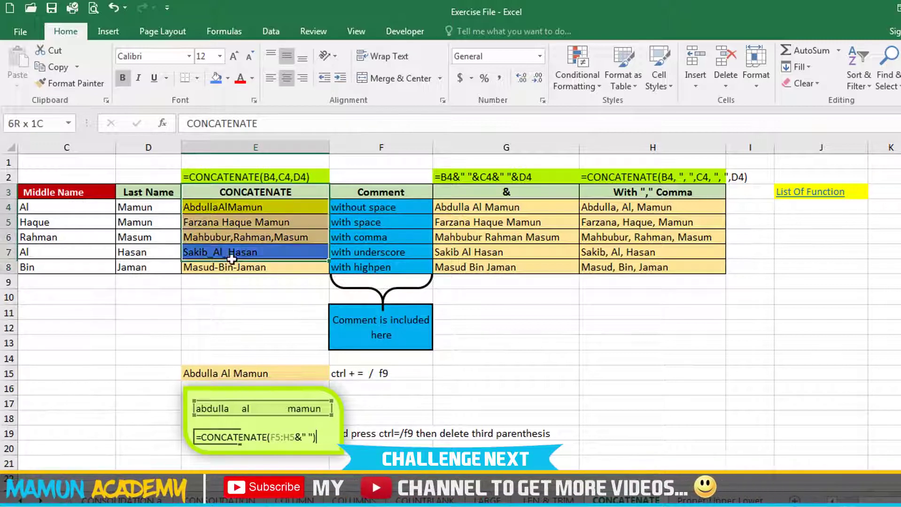
# Give E5 a light blue fill, then try dark blue on E4:E5 and undo it.
pyautogui.click(235, 222)
pyautogui.click(228, 78)
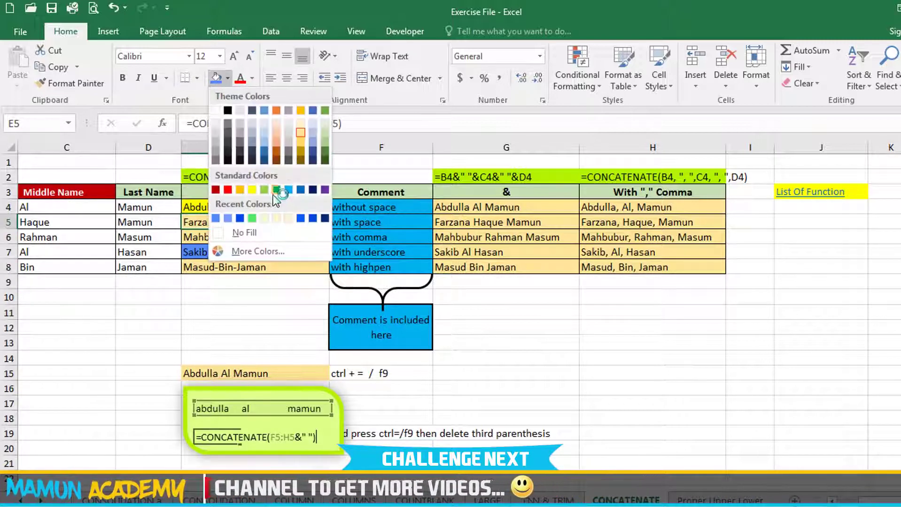
pyautogui.click(289, 189)
pyautogui.click(89, 240)
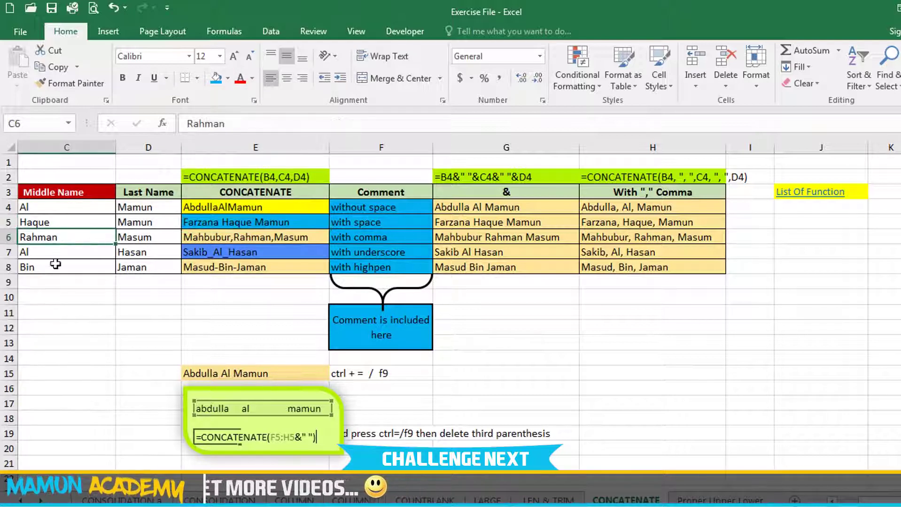
pyautogui.moveTo(213, 223); pyautogui.dragTo(214, 207)
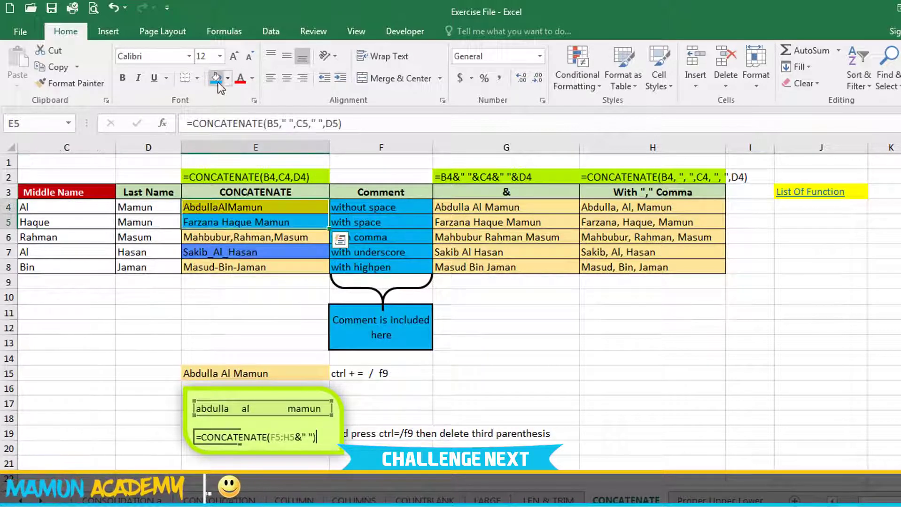
pyautogui.click(228, 78)
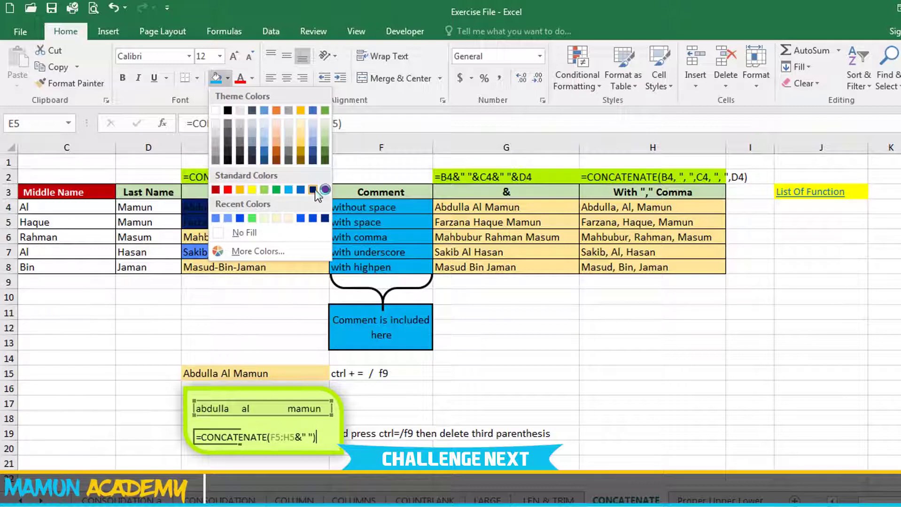
pyautogui.click(301, 192)
pyautogui.hotkey('ctrl', 'z')
# Re-colour E5 with a lighter blue tint and select E3:E8.
pyautogui.click(275, 251)
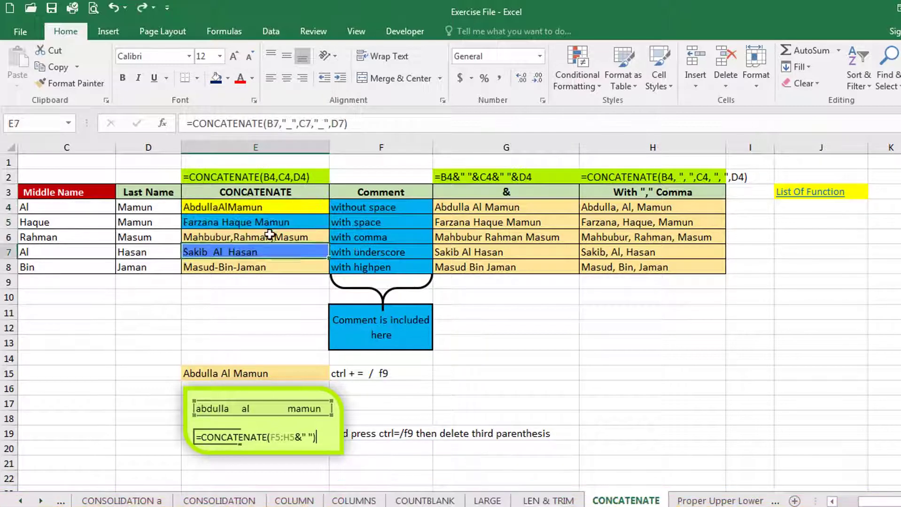
pyautogui.click(268, 224)
pyautogui.click(230, 81)
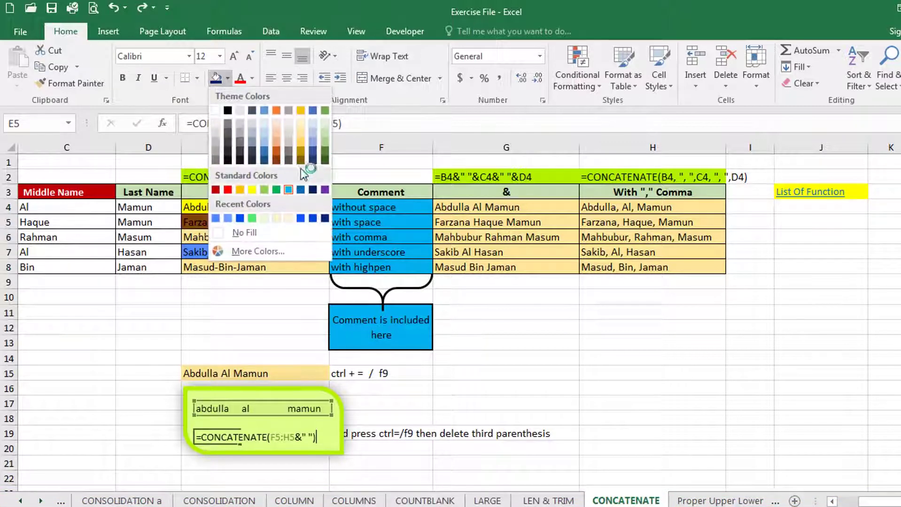
pyautogui.click(312, 134)
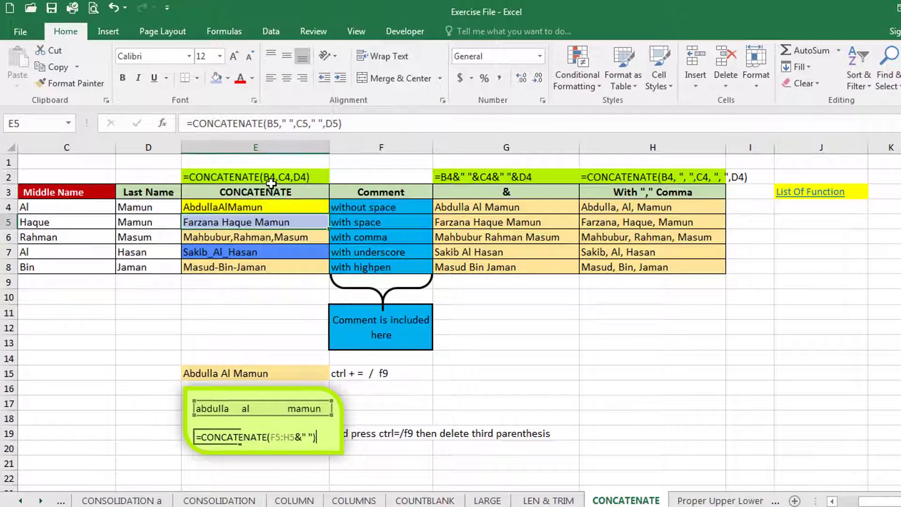
pyautogui.moveTo(272, 189); pyautogui.dragTo(273, 264)
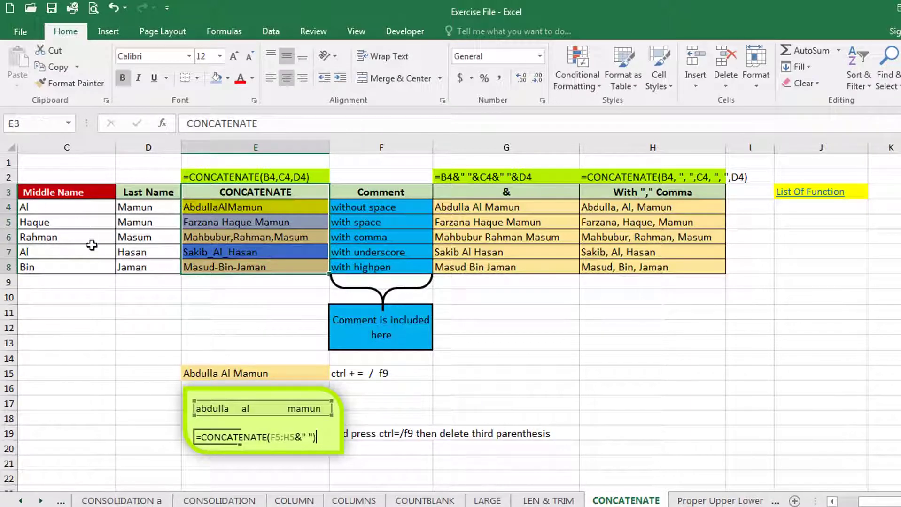
# Paint E3:E8's formatting onto C3:C8, then undo it.
pyautogui.moveTo(217, 191); pyautogui.dragTo(220, 267)
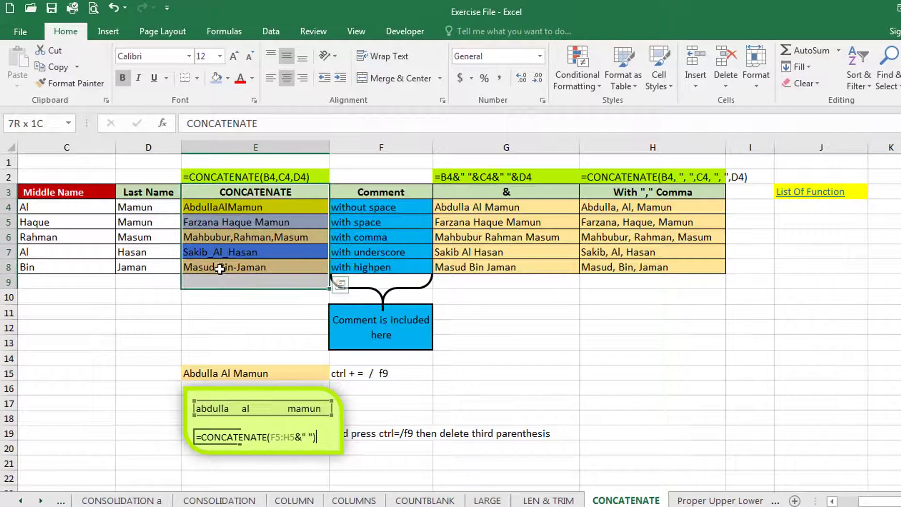
pyautogui.click(71, 85)
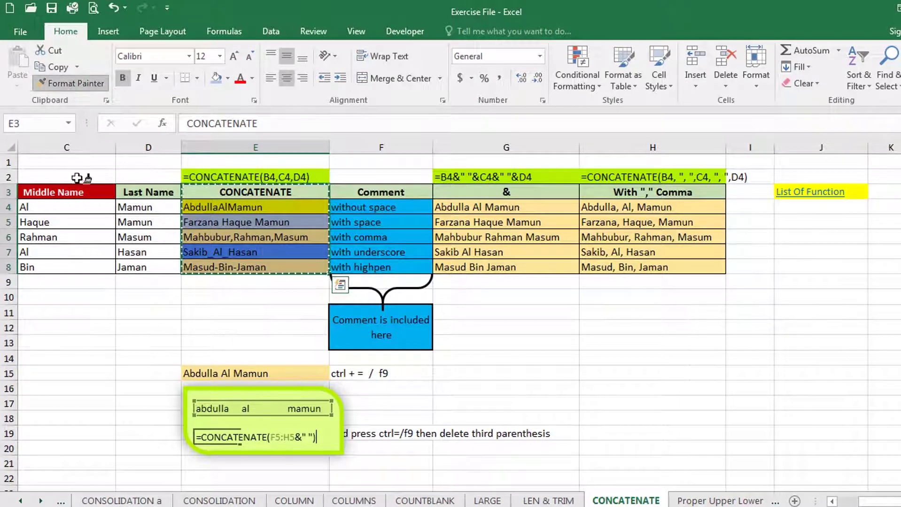
pyautogui.moveTo(75, 192); pyautogui.dragTo(85, 268)
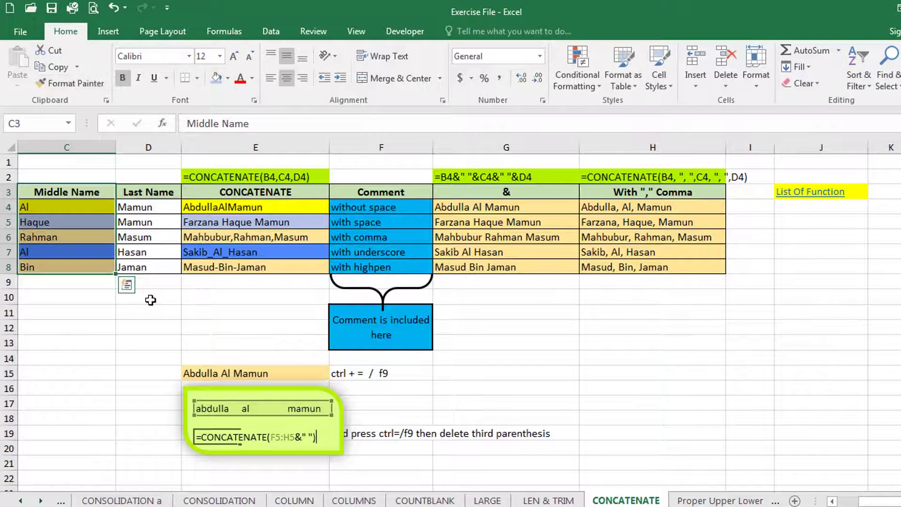
pyautogui.click(248, 191)
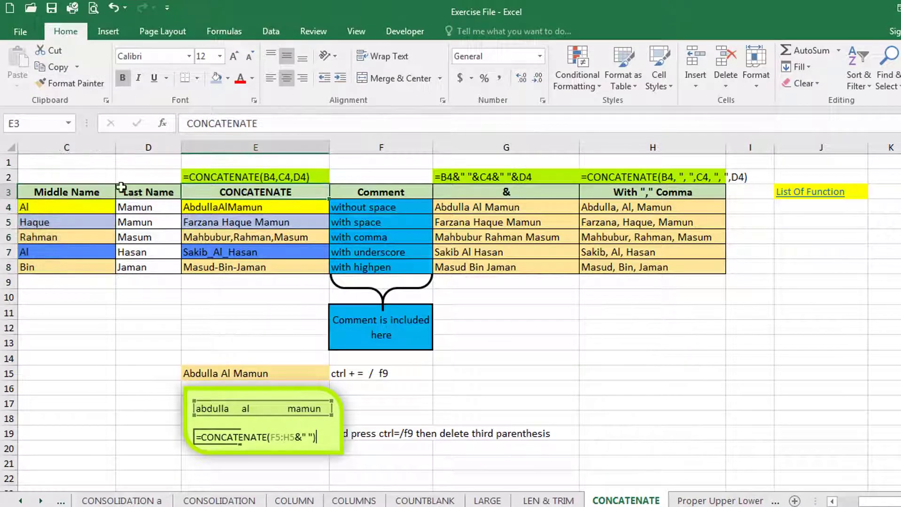
pyautogui.click(77, 194)
pyautogui.hotkey('ctrl', 'z')
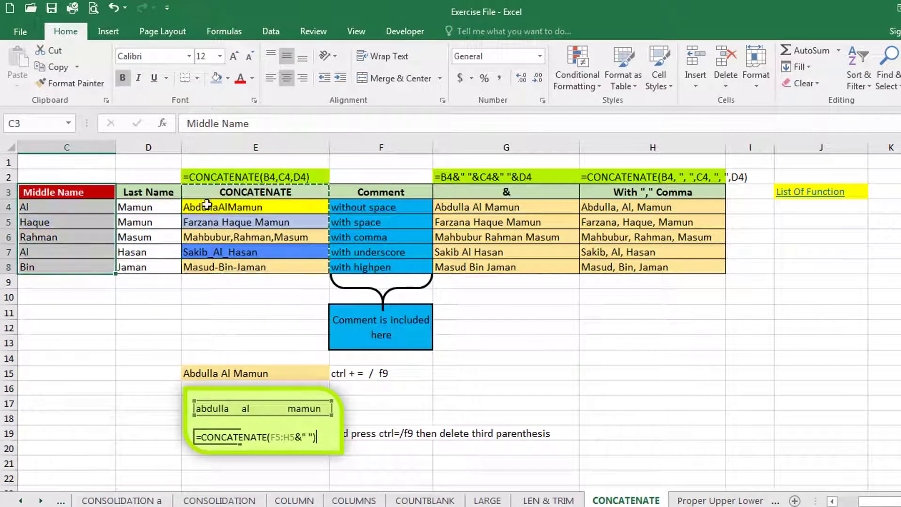
# Copy E3's green header style onto C3 and E4's yellow fill onto C4.
pyautogui.moveTo(248, 192); pyautogui.dragTo(248, 267)
pyautogui.click(80, 82)
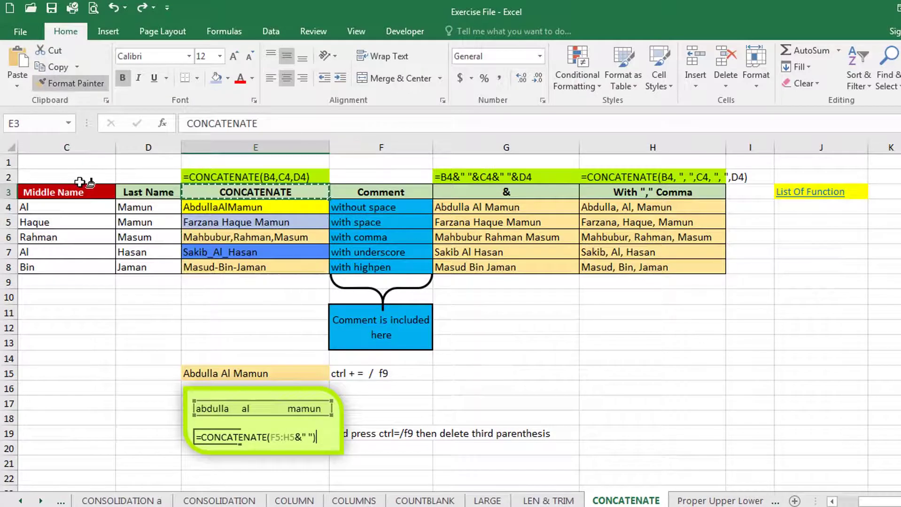
pyautogui.click(79, 191)
pyautogui.click(254, 207)
pyautogui.doubleClick(71, 83)
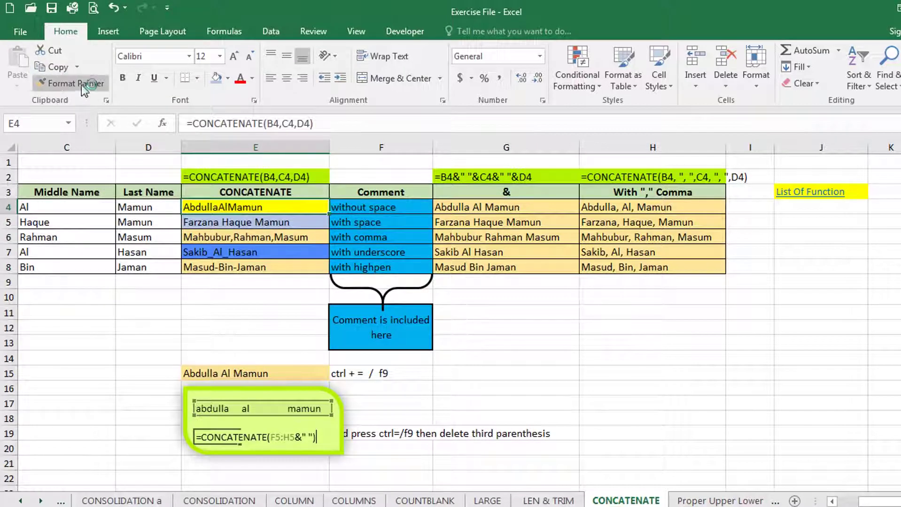
pyautogui.click(101, 207)
pyautogui.press('Escape')
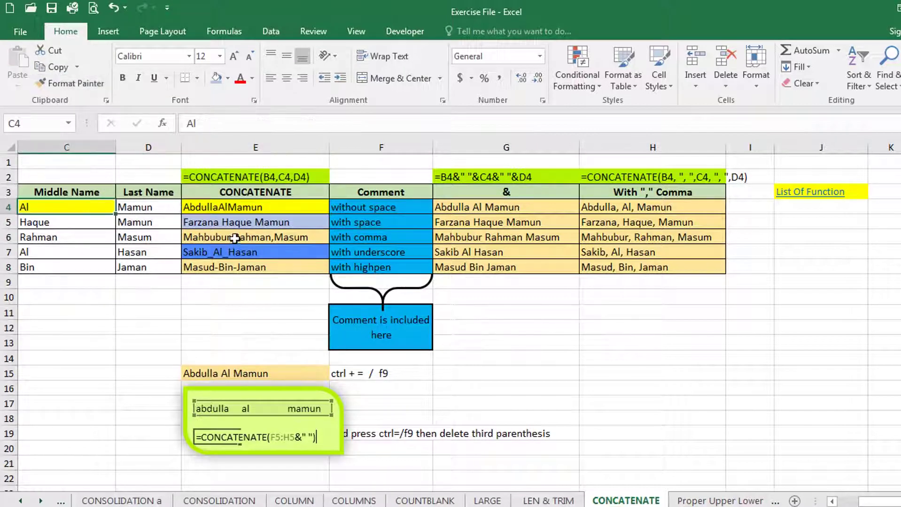
# Paint E6's orange fill onto C6, then undo the C6 and C4 fills.
pyautogui.click(242, 238)
pyautogui.click(75, 84)
pyautogui.click(77, 235)
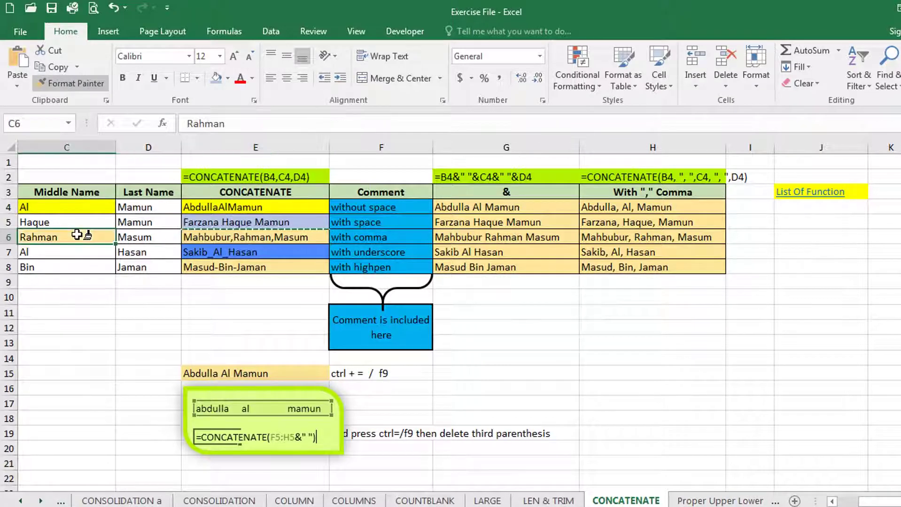
pyautogui.hotkey('ctrl', 'z')
pyautogui.hotkey('ctrl', 'z')
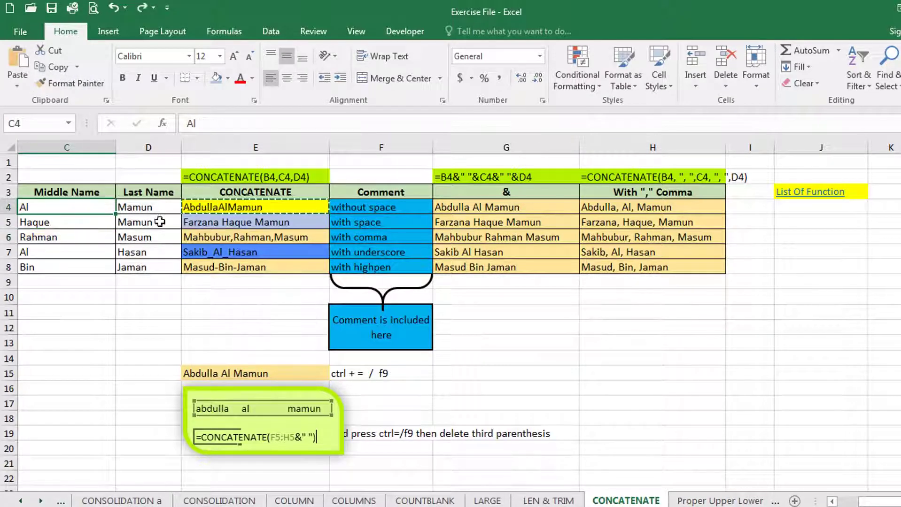
# Paint all of E3:E8's fills onto C3:C8 and review the result.
pyautogui.moveTo(205, 191); pyautogui.dragTo(216, 267)
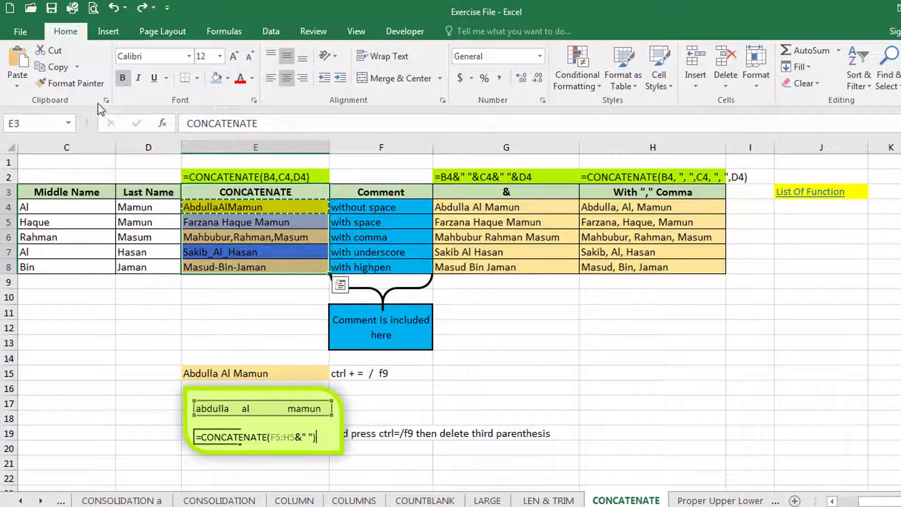
pyautogui.moveTo(93, 191); pyautogui.dragTo(91, 264)
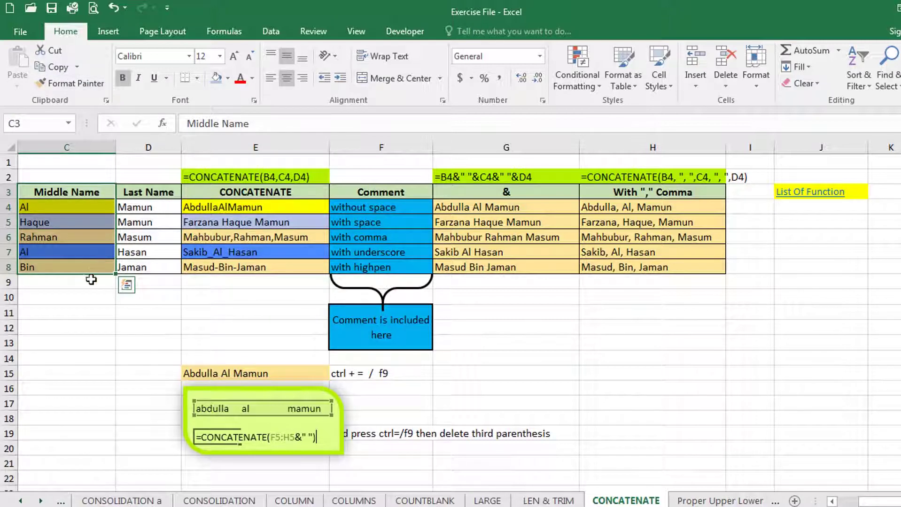
pyautogui.click(92, 323)
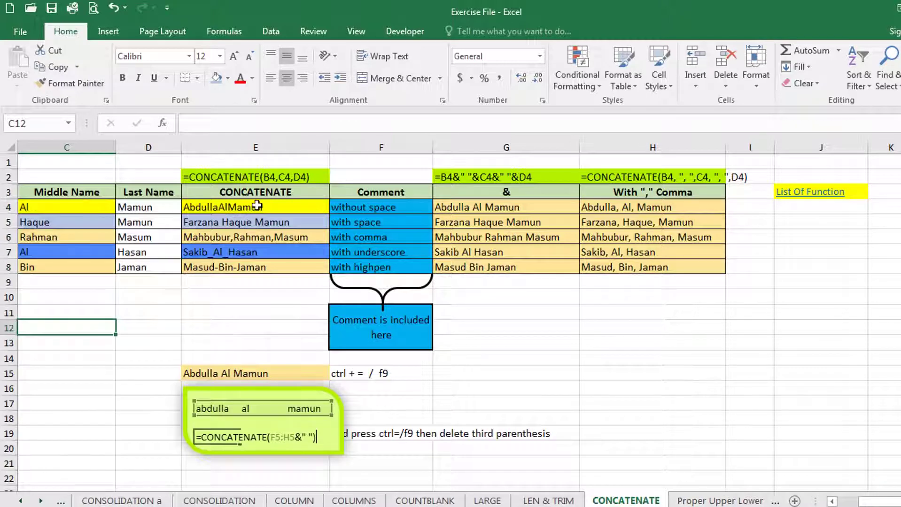
pyautogui.click(256, 205)
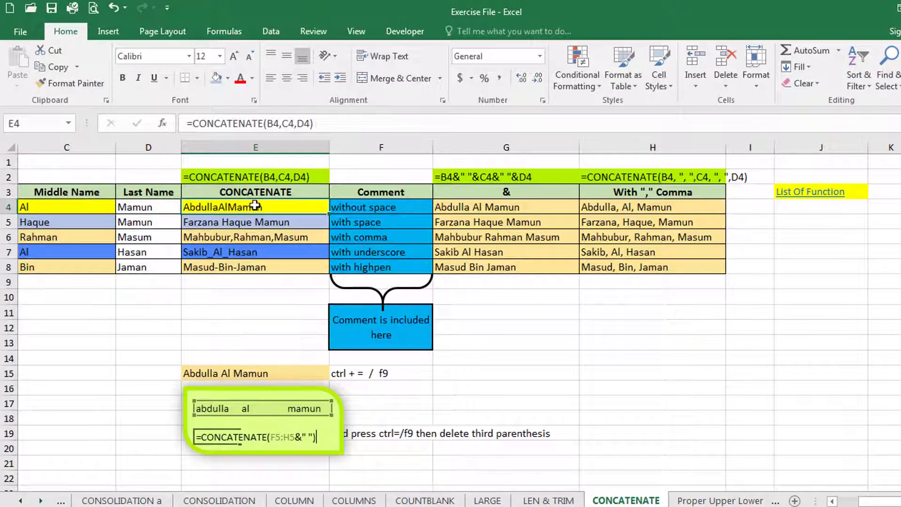
# Paint C4's yellow style onto headers C3 and E3, then undo both.
pyautogui.moveTo(644, 192); pyautogui.dragTo(40, 190)
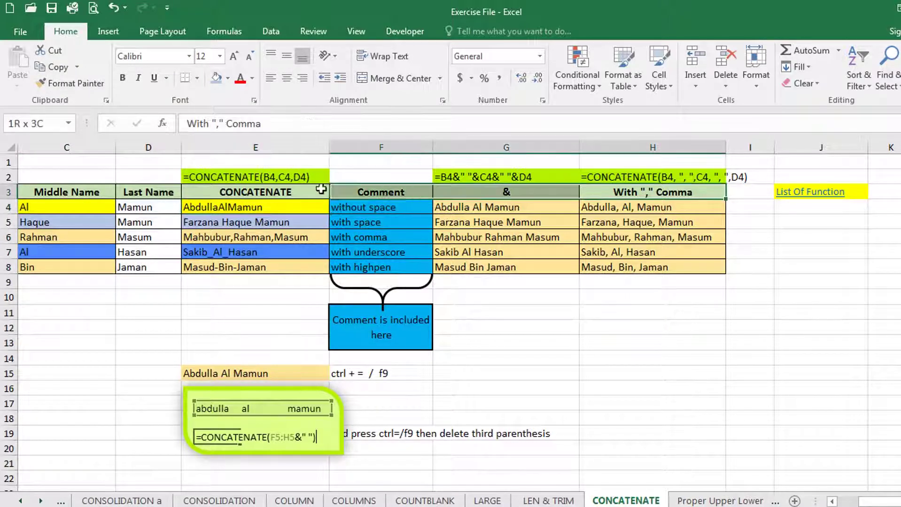
pyautogui.click(168, 247)
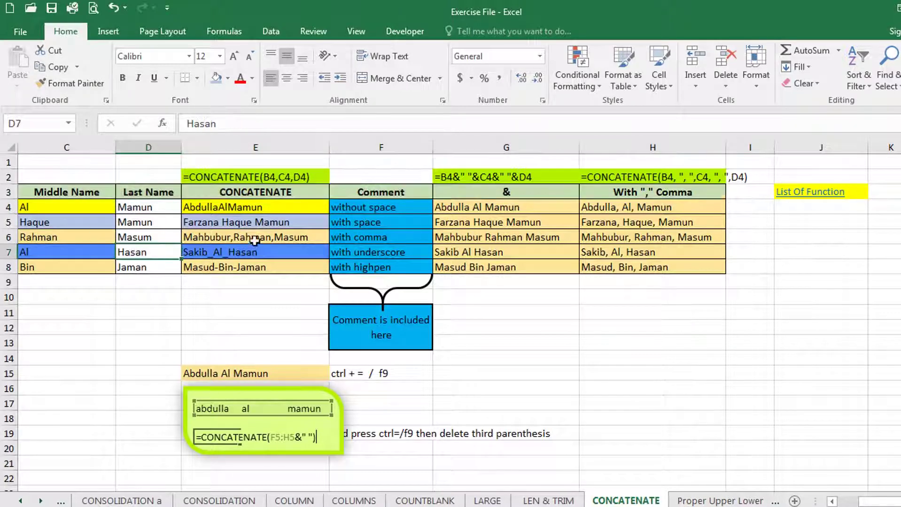
pyautogui.click(85, 208)
pyautogui.click(73, 83)
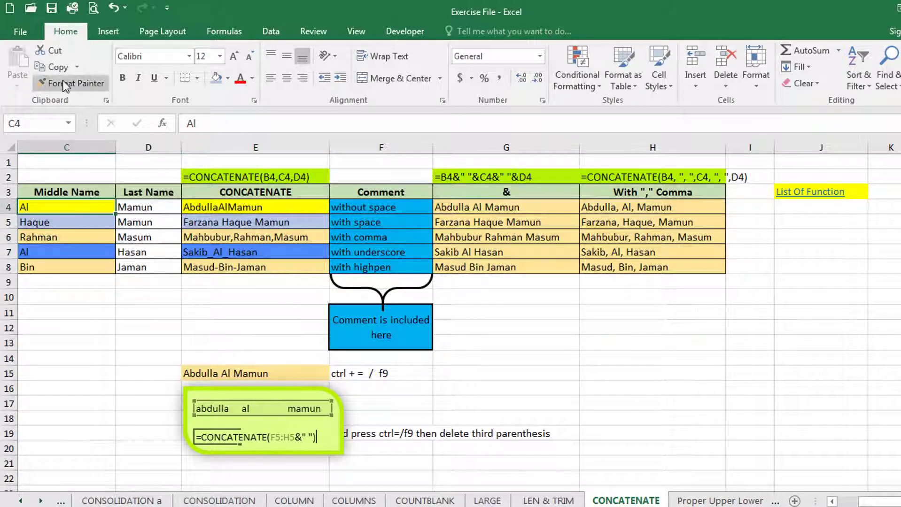
pyautogui.click(95, 192)
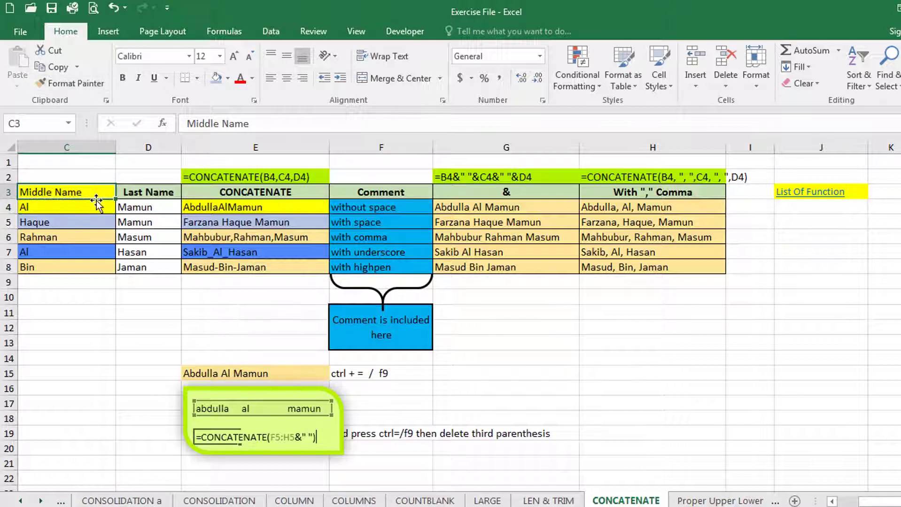
pyautogui.click(95, 205)
pyautogui.click(73, 83)
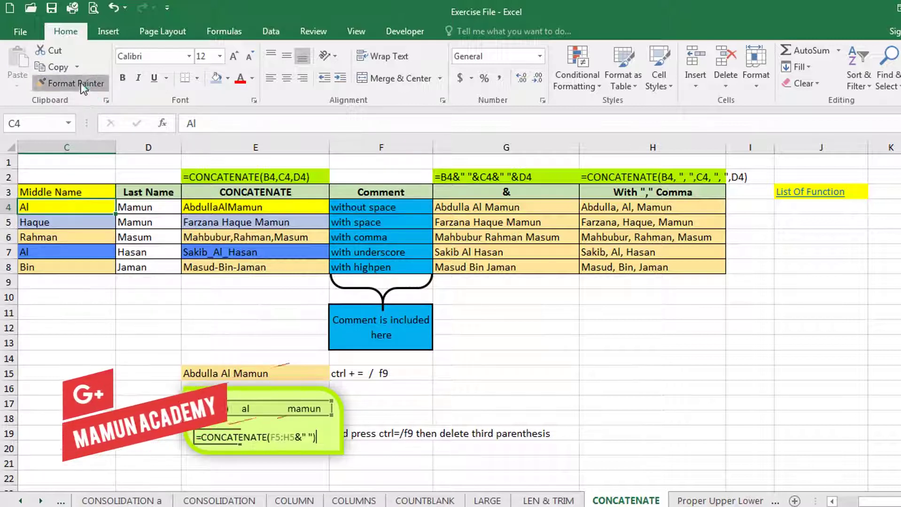
pyautogui.click(263, 192)
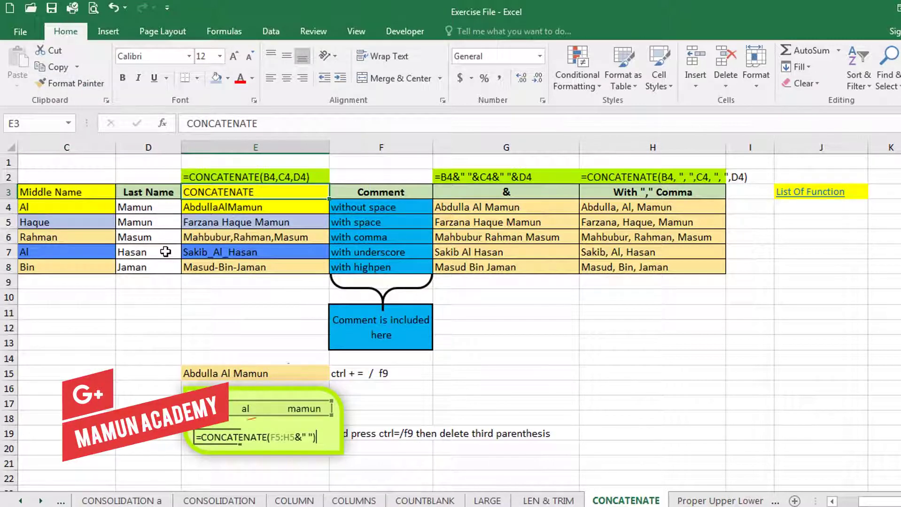
pyautogui.hotkey('ctrl', 'z')
pyautogui.hotkey('ctrl', 'z')
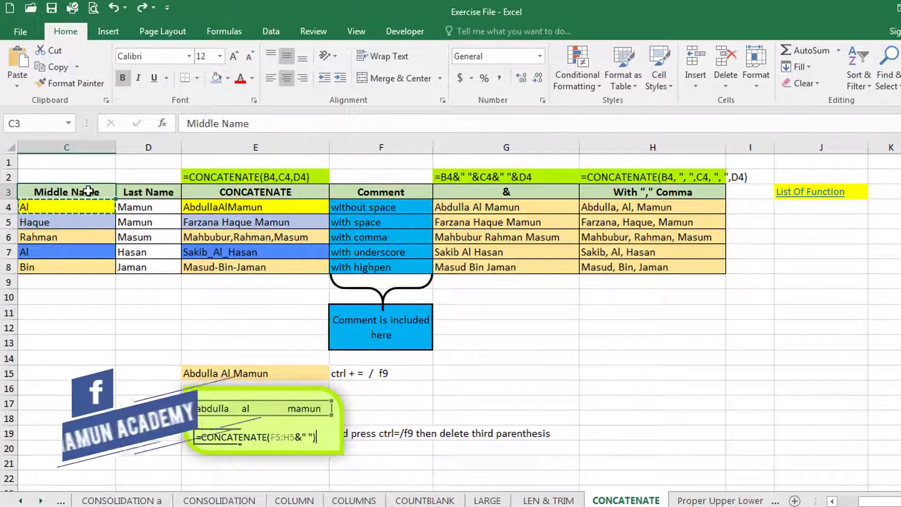
# Copy C4's yellow, non-bold formatting onto the With "," Comma header in H3.
pyautogui.moveTo(90, 193); pyautogui.dragTo(652, 191)
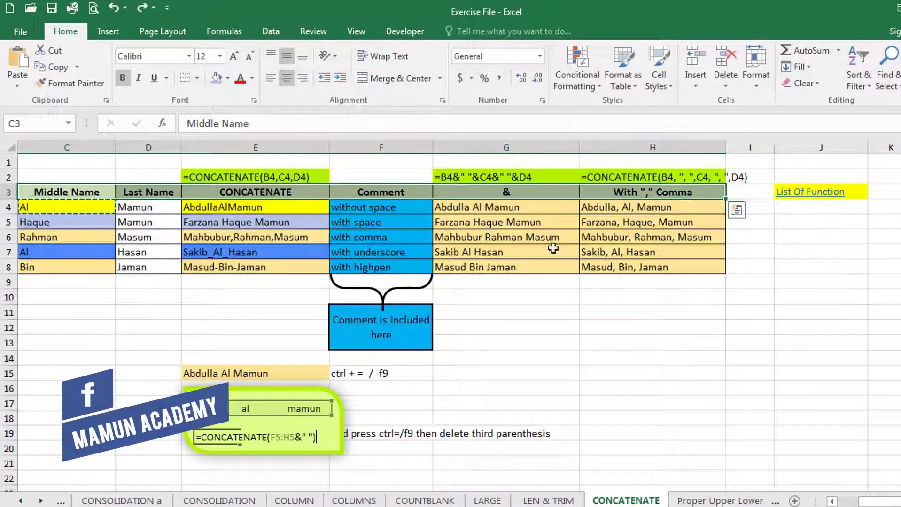
pyautogui.click(548, 324)
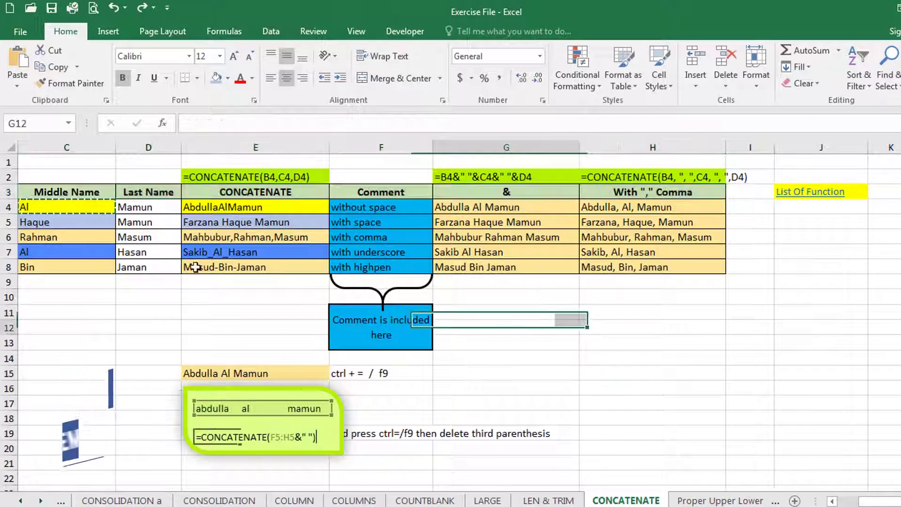
pyautogui.click(76, 205)
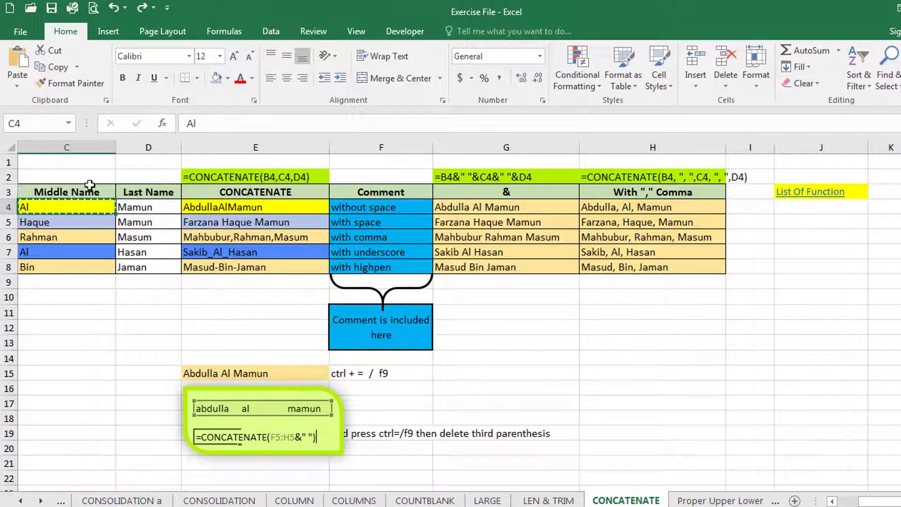
pyautogui.click(81, 86)
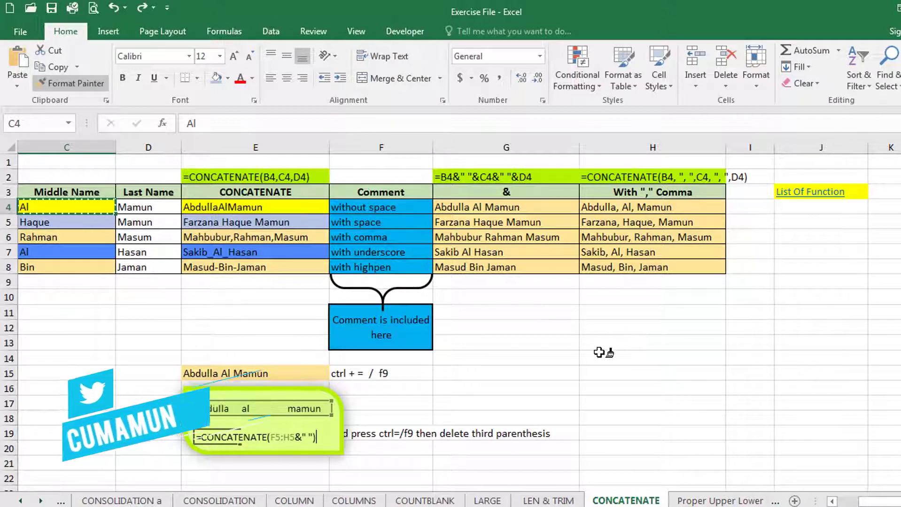
pyautogui.click(659, 193)
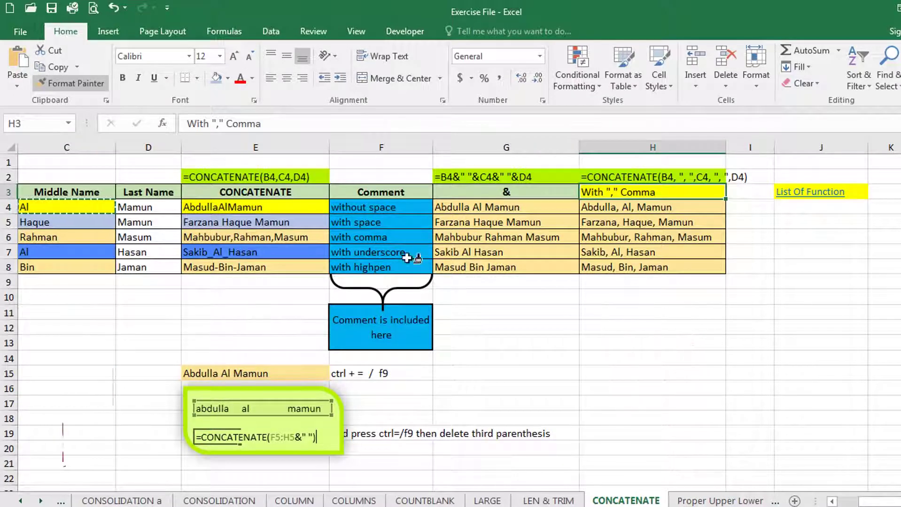
pyautogui.click(75, 83)
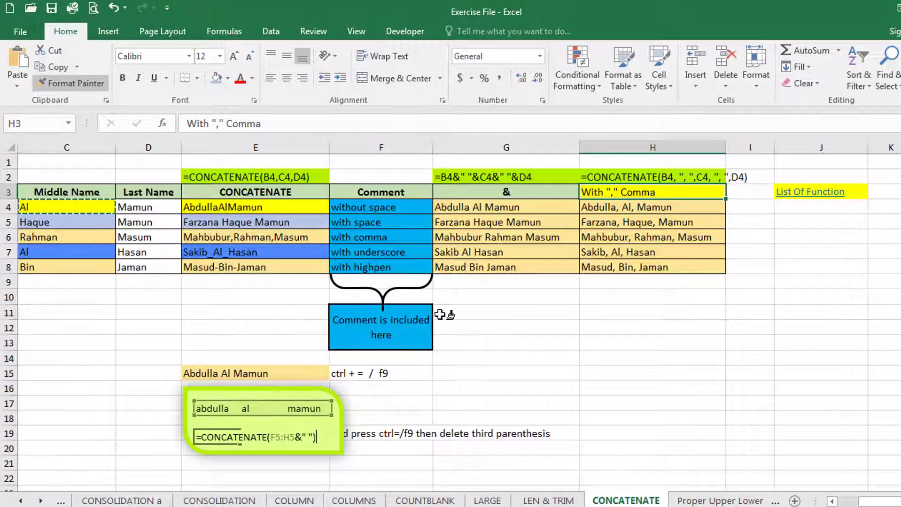
pyautogui.press('Escape')
pyautogui.click(632, 335)
# On Proper Upper Lower, paint the Proper header's bold blue style onto the Customers header.
pyautogui.click(634, 371)
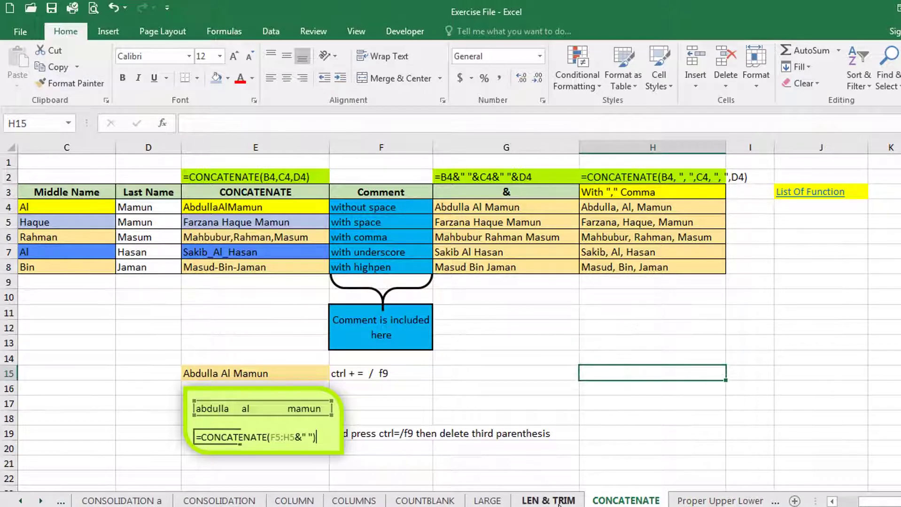
pyautogui.click(548, 500)
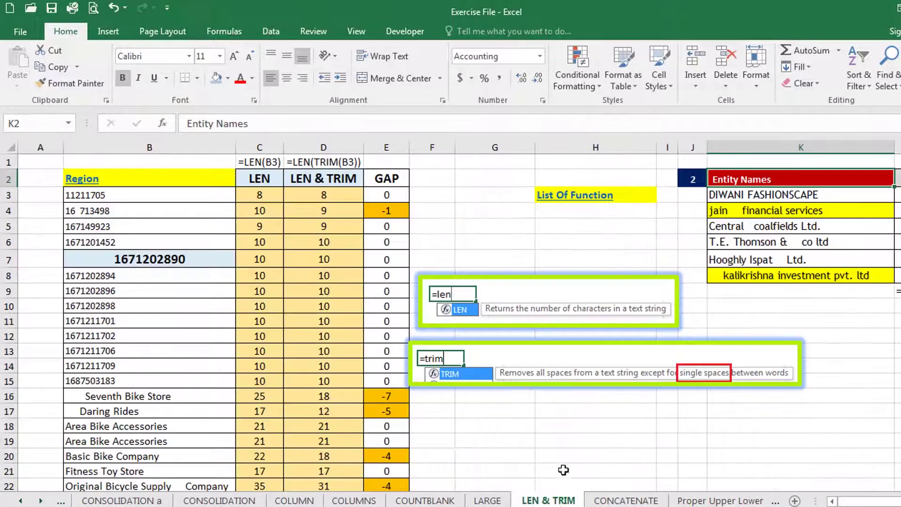
pyautogui.click(708, 502)
pyautogui.click(278, 207)
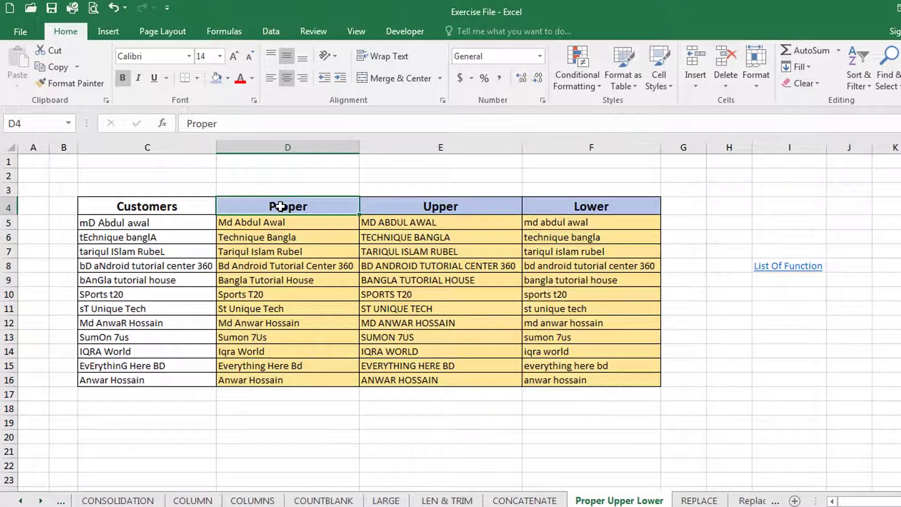
pyautogui.click(75, 84)
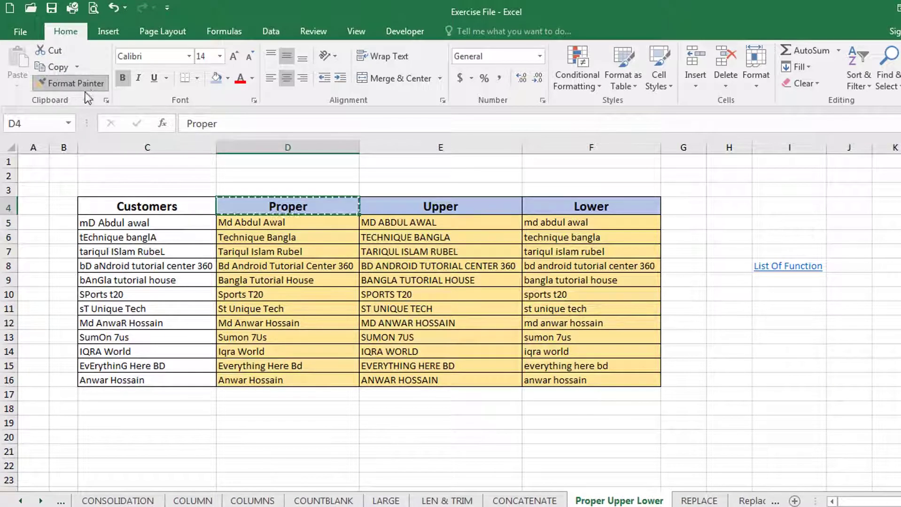
pyautogui.click(141, 205)
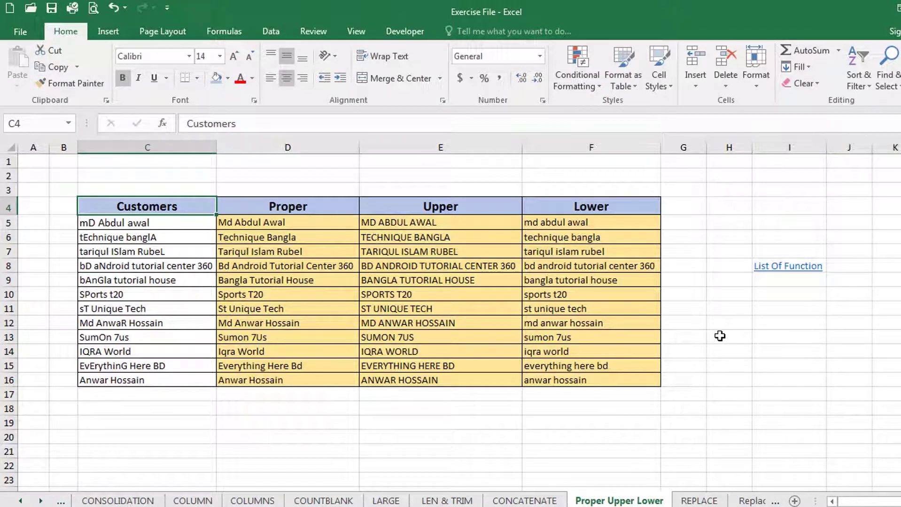
# Apply the same Proper header blue style to cell F11.
pyautogui.click(297, 209)
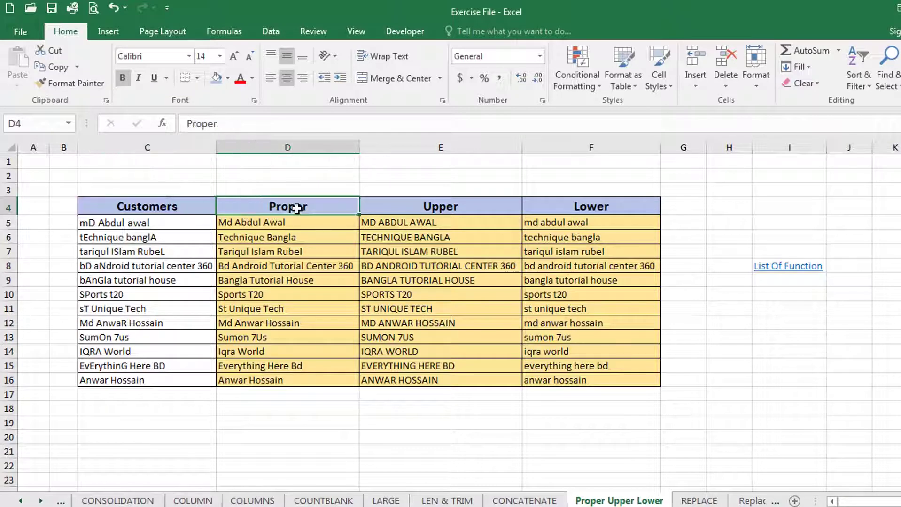
pyautogui.click(84, 88)
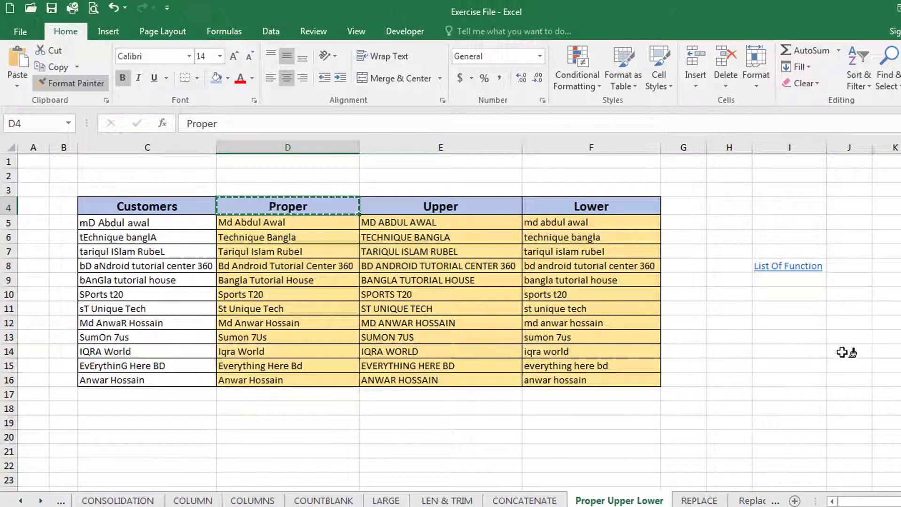
pyautogui.click(647, 308)
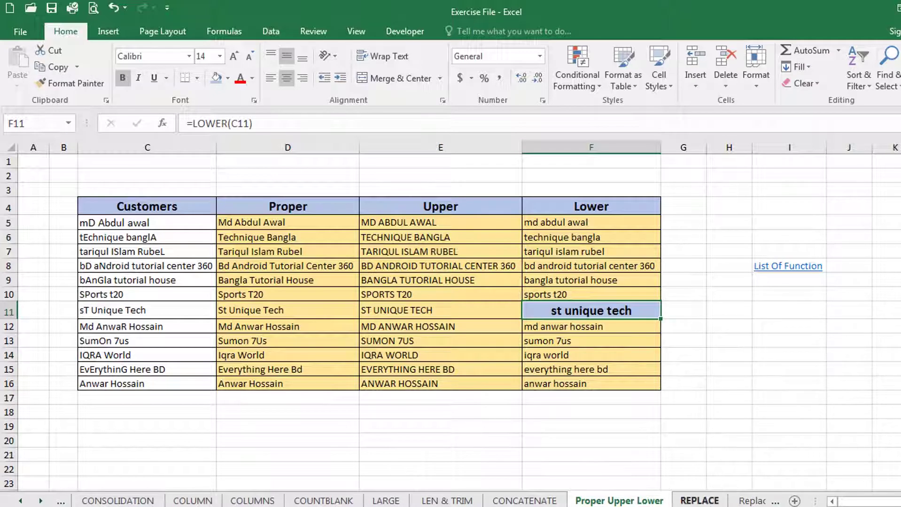
pyautogui.click(704, 502)
# Pick up the Replace header D2's formatting on Replace & Substitute and return to Proper Upper Lower.
pyautogui.click(752, 501)
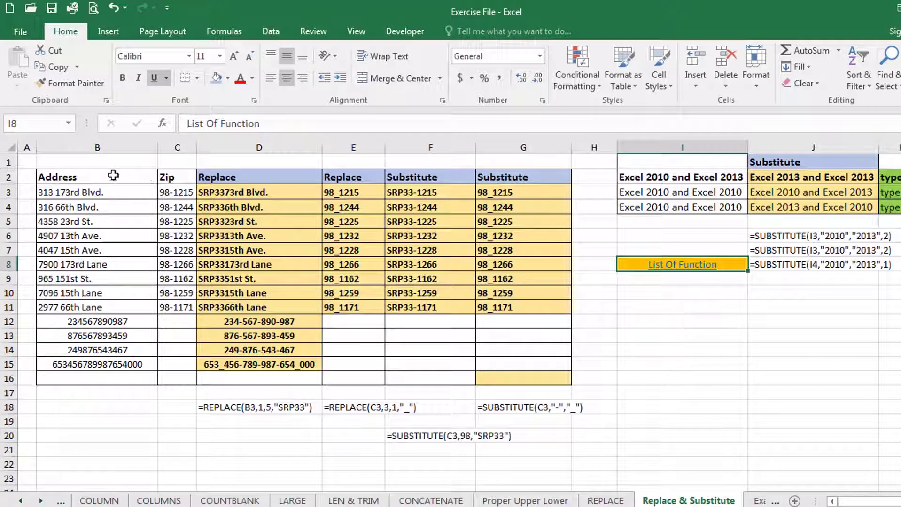
pyautogui.click(231, 179)
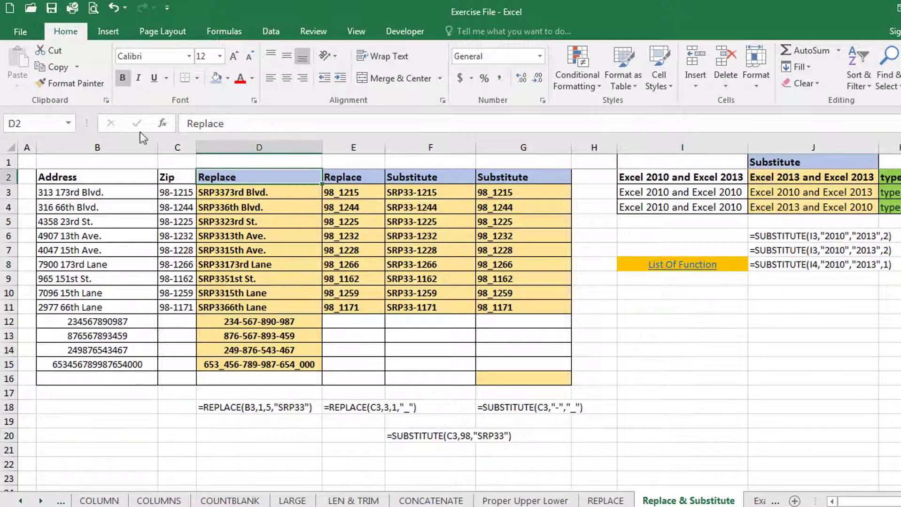
pyautogui.click(72, 83)
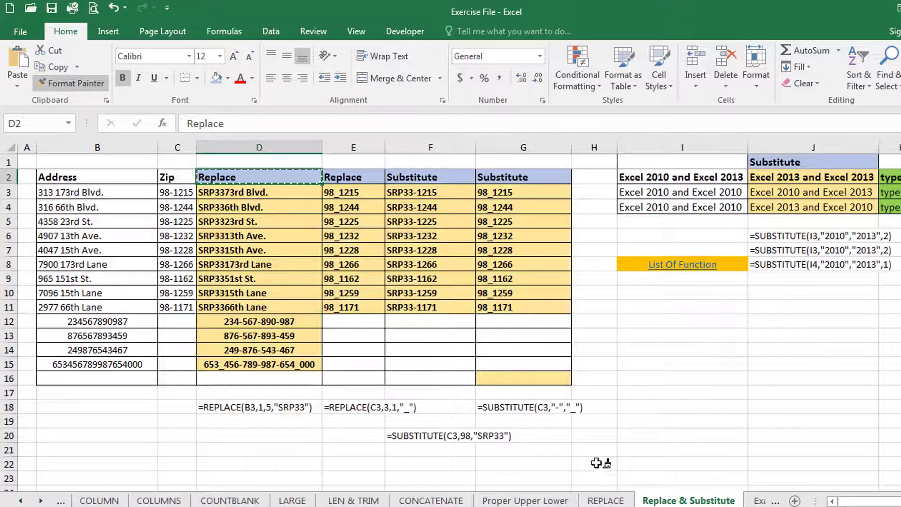
pyautogui.click(609, 501)
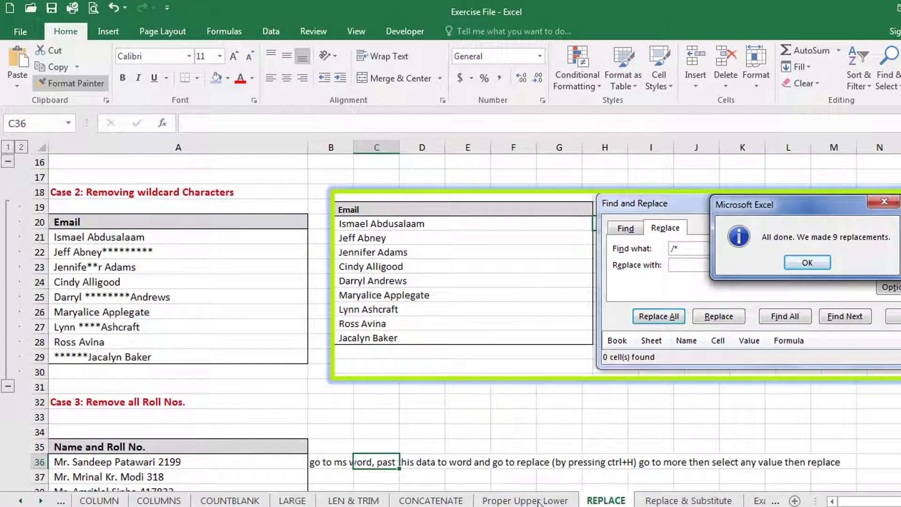
pyautogui.click(539, 502)
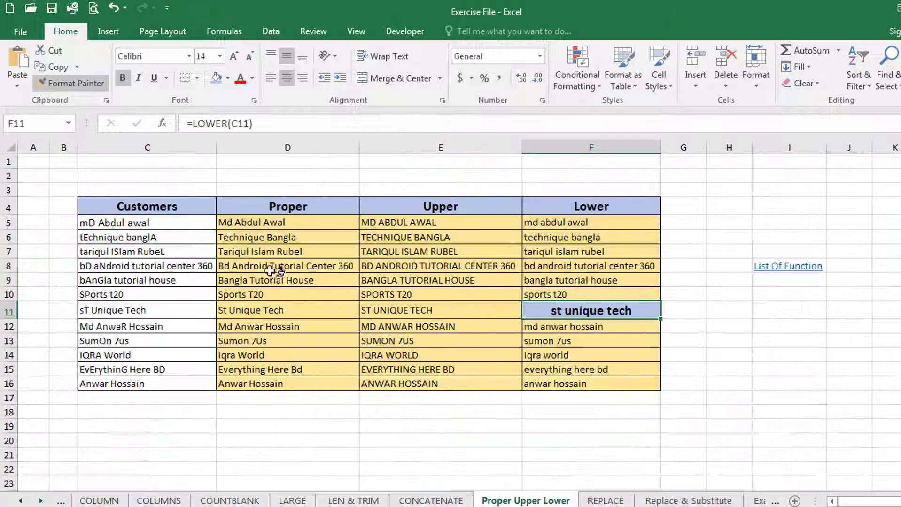
# Paint the blue-grey header style onto C4 and the headers Middle Name, Last Name, CONCATENATE, Comment, & and H3.
pyautogui.click(154, 205)
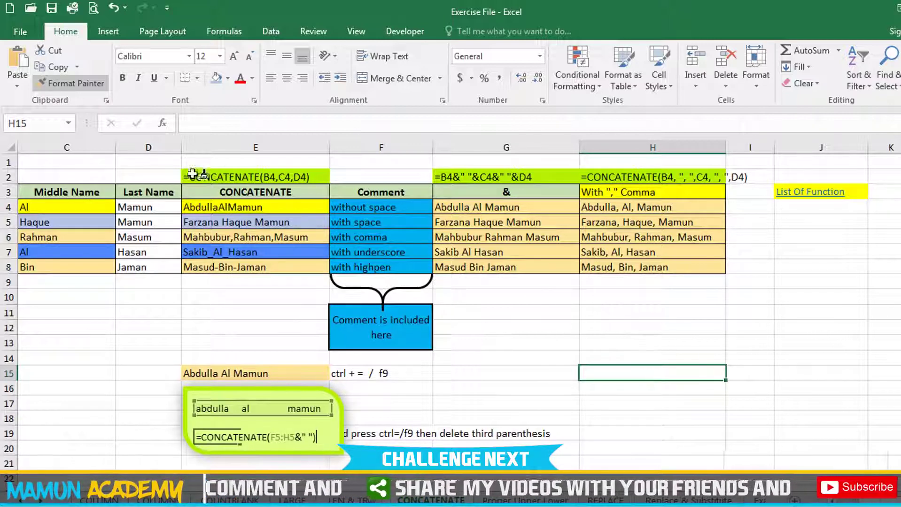
pyautogui.click(93, 192)
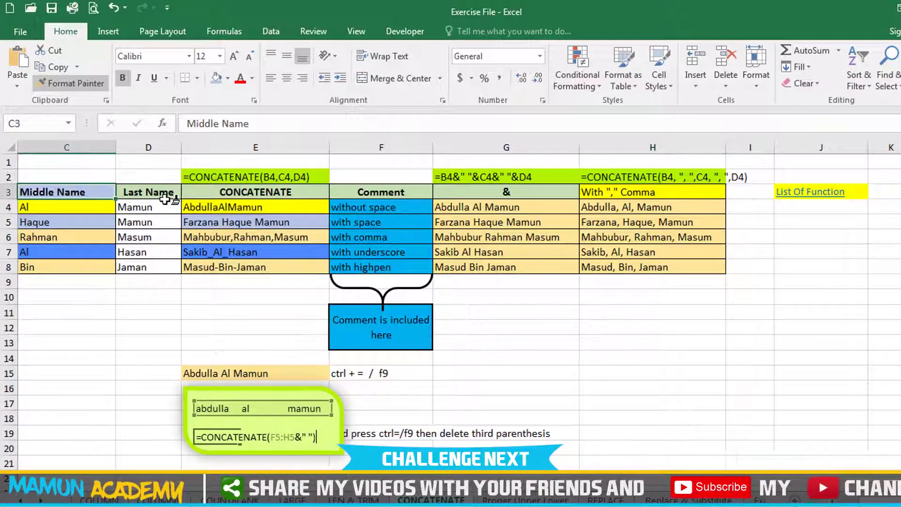
pyautogui.click(141, 192)
pyautogui.click(212, 192)
pyautogui.click(357, 192)
pyautogui.click(470, 192)
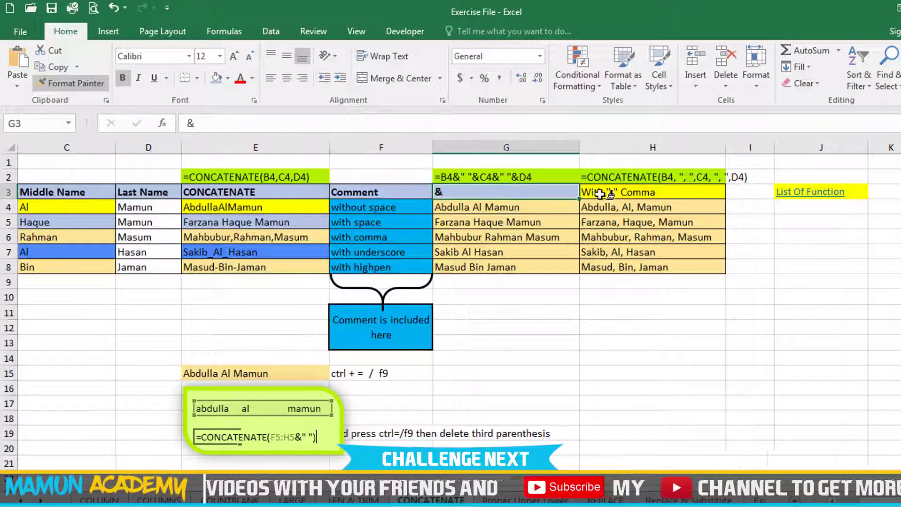
pyautogui.click(597, 192)
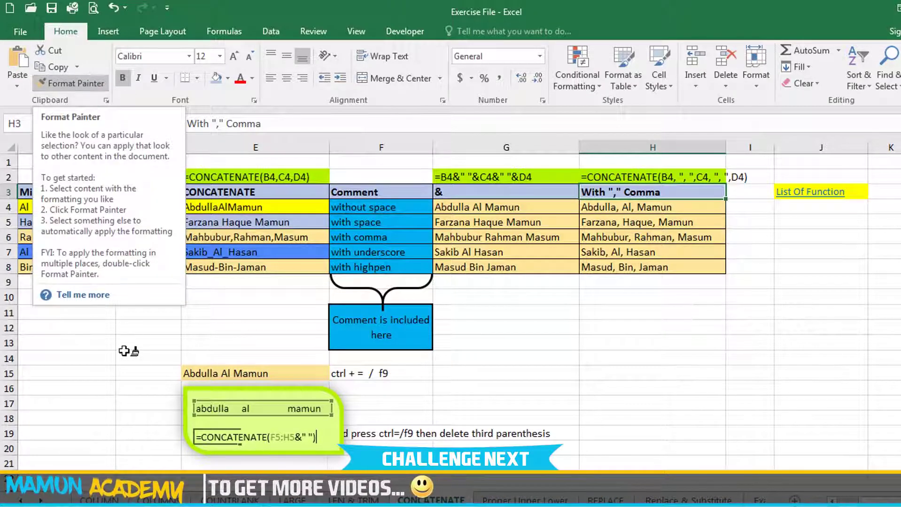
pyautogui.press('Escape')
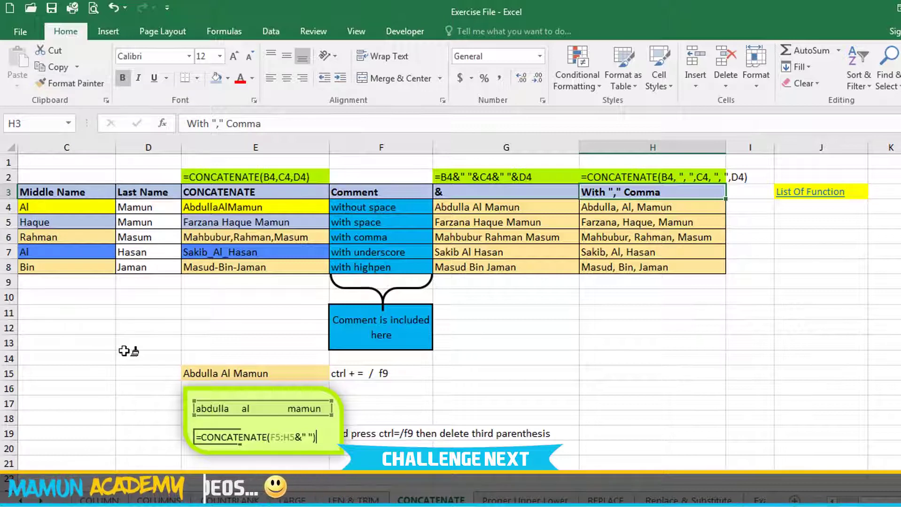
# Paint E15's light orange fill onto Middle Name, Last Name, CONCATENATE and the H3 header.
pyautogui.click(689, 286)
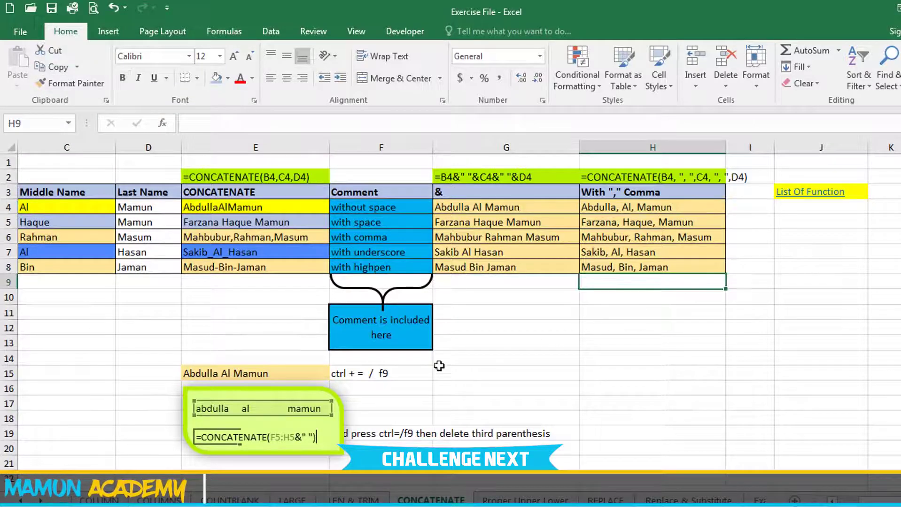
pyautogui.click(311, 373)
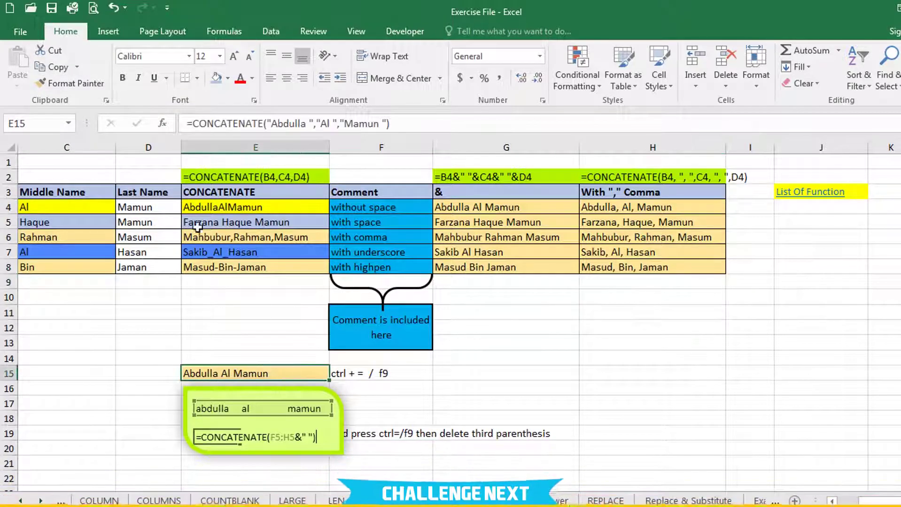
pyautogui.doubleClick(90, 86)
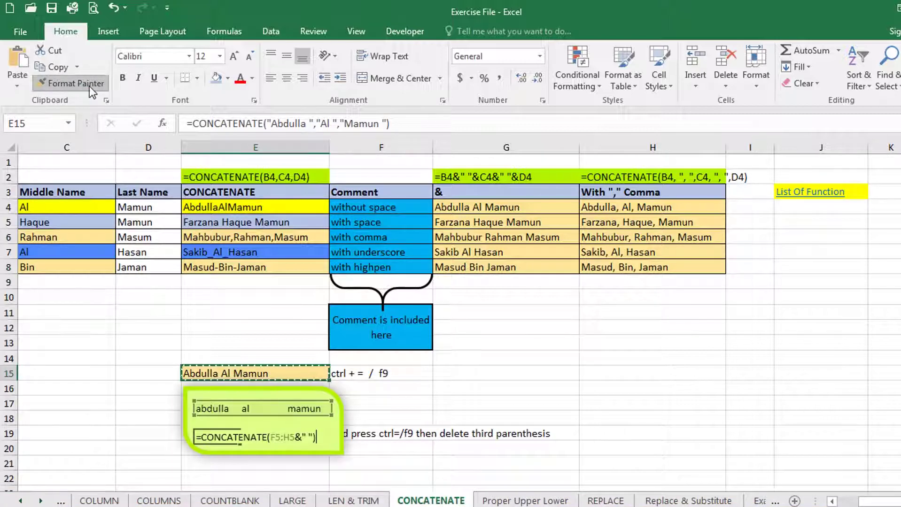
pyautogui.click(94, 193)
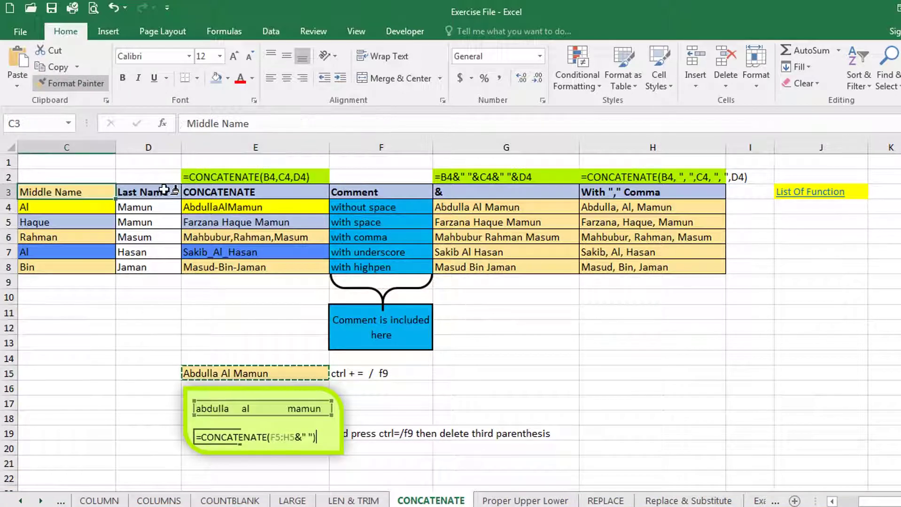
pyautogui.click(166, 193)
pyautogui.click(211, 192)
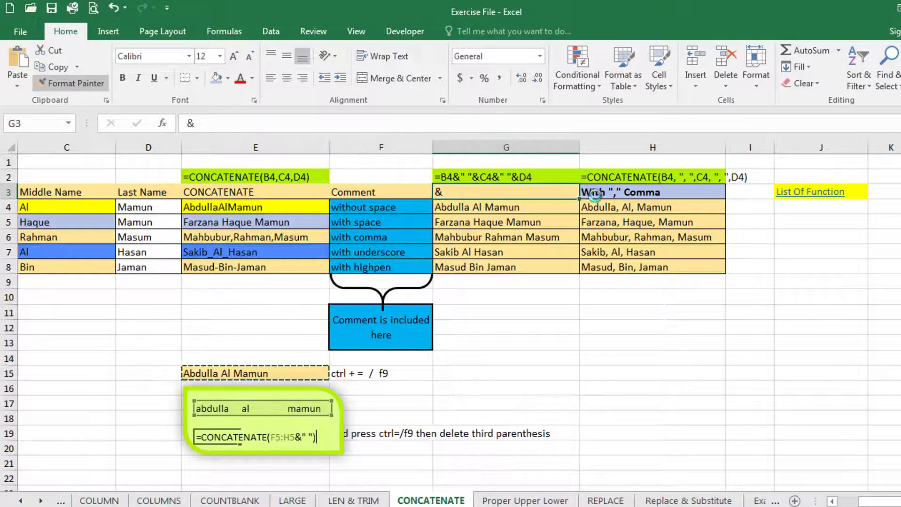
pyautogui.click(602, 196)
pyautogui.press('Escape')
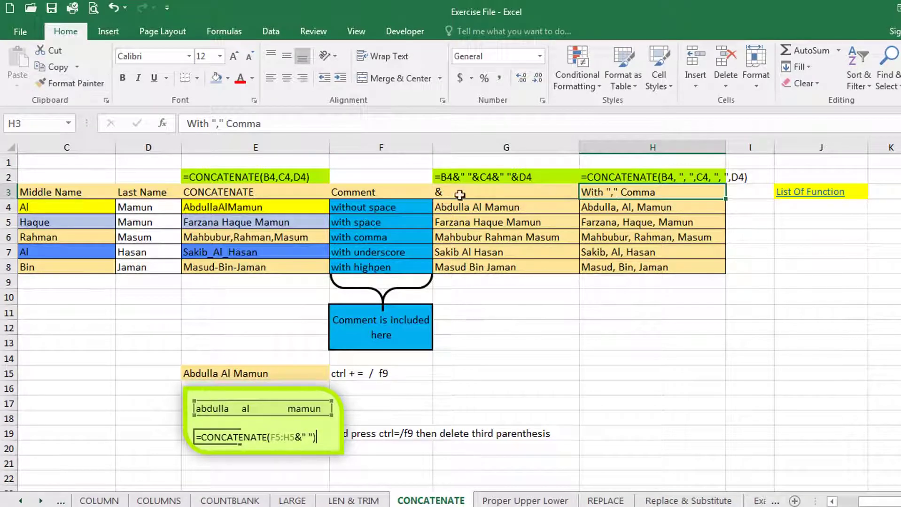